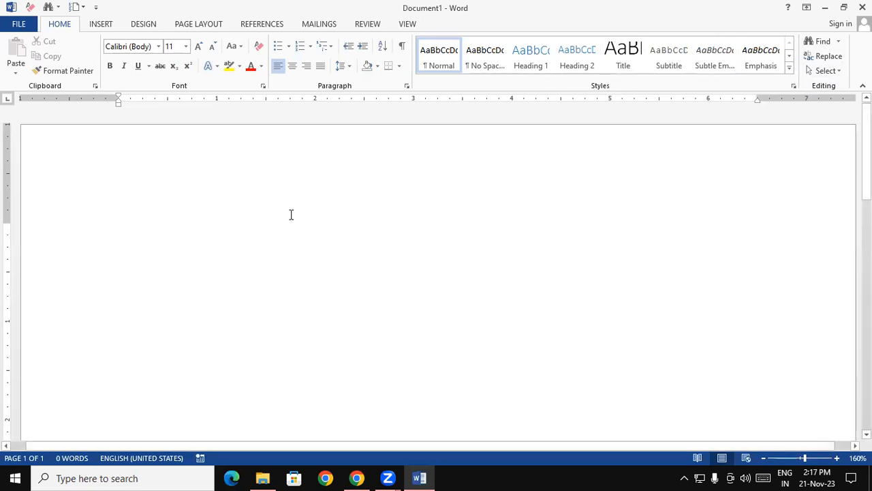
# Step: Fill the blank document with sample paragraphs using the =rand() function
pyautogui.write('=')
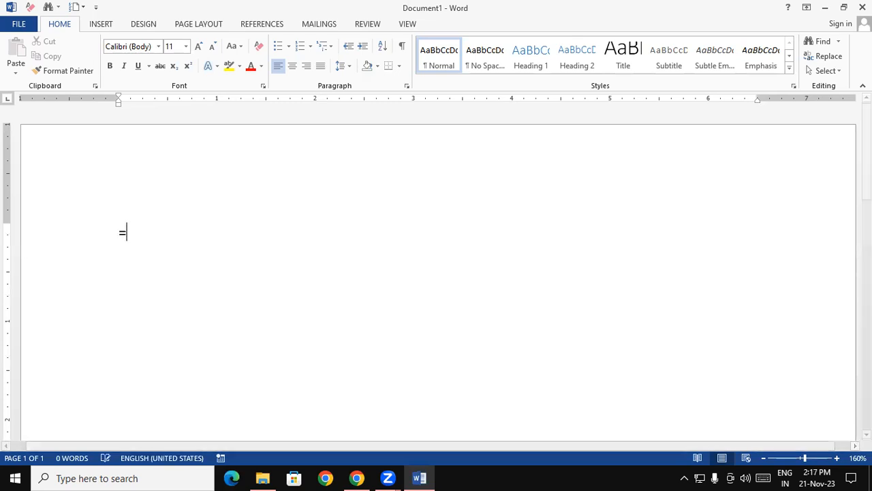
pyautogui.write('ran')
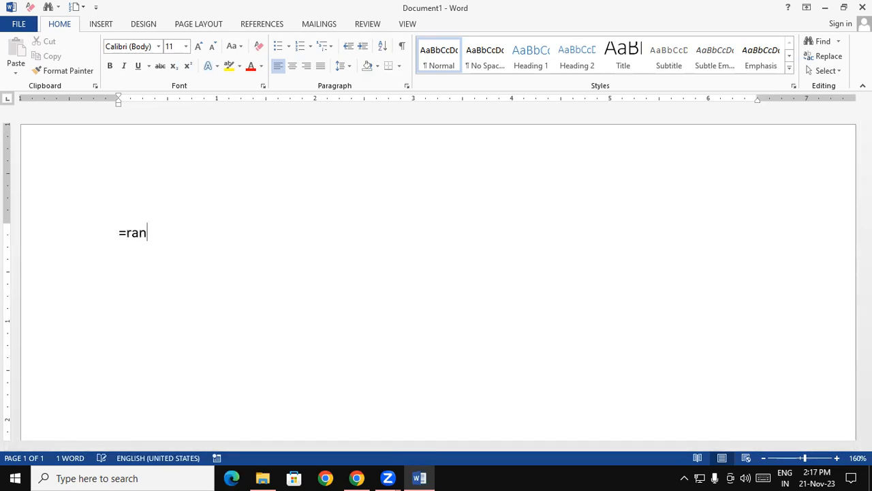
pyautogui.write('d()')
pyautogui.press('Return')
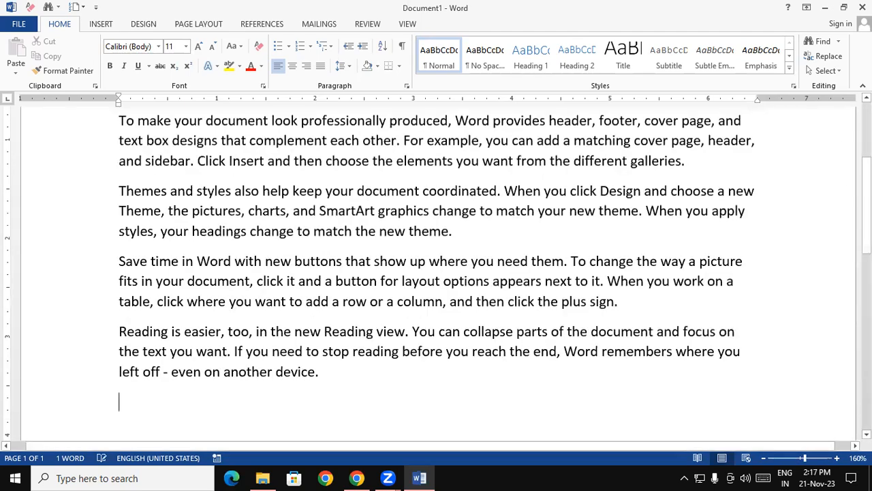
pyautogui.scroll(3, 438, 272)
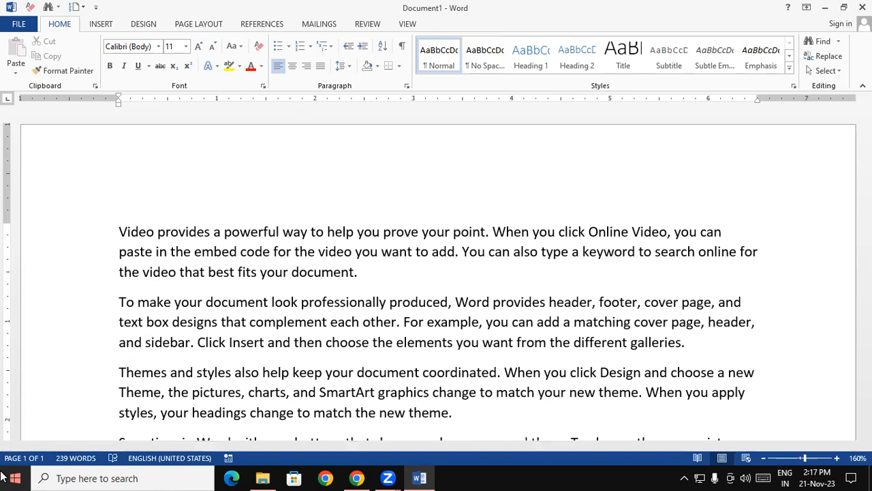
# Step: Preview the No Spacing style on the whole document text at 120% zoom
pyautogui.hotkey('ctrl', 'a')
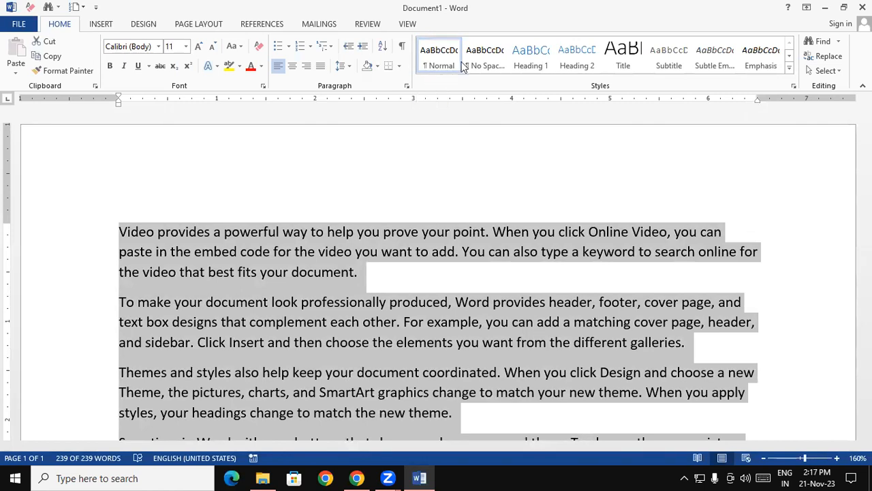
pyautogui.click(764, 459)
pyautogui.click(763, 458)
pyautogui.click(764, 459)
pyautogui.click(764, 459)
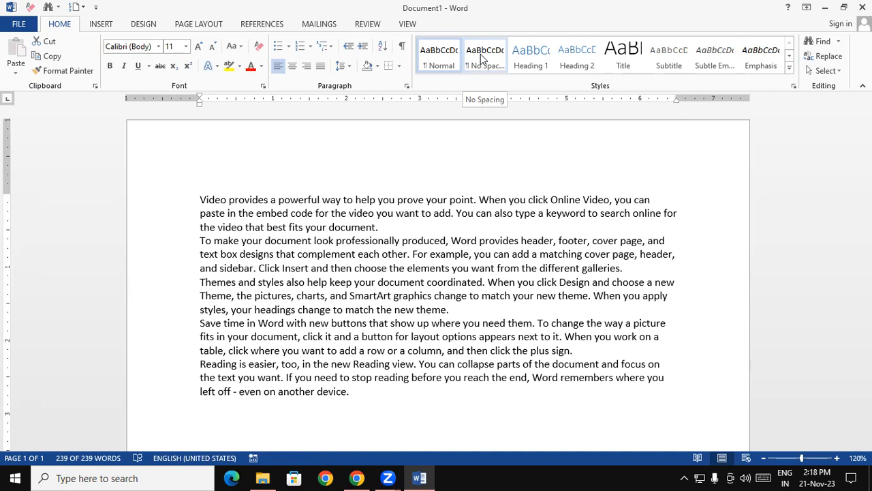
pyautogui.hotkey('ctrl', 'a')
# Step: Add a title line reading "Computer" above the first paragraph
pyautogui.click(198, 198)
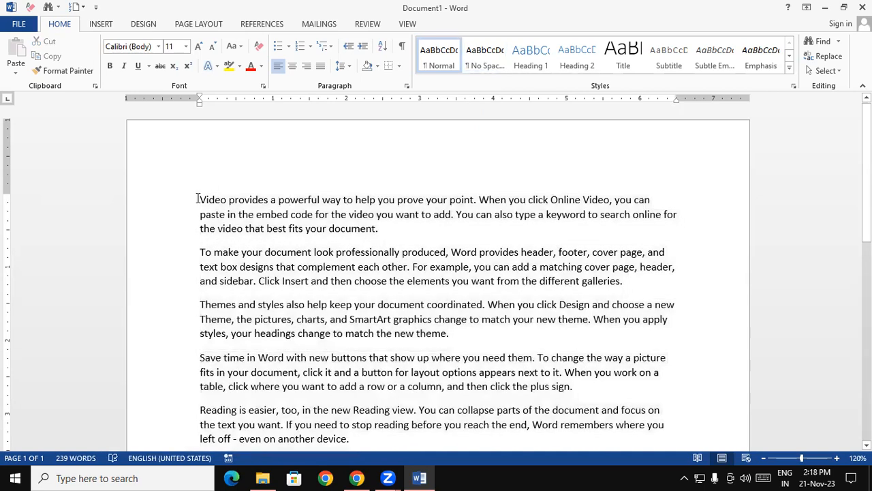
pyautogui.press('Return')
pyautogui.press('Up')
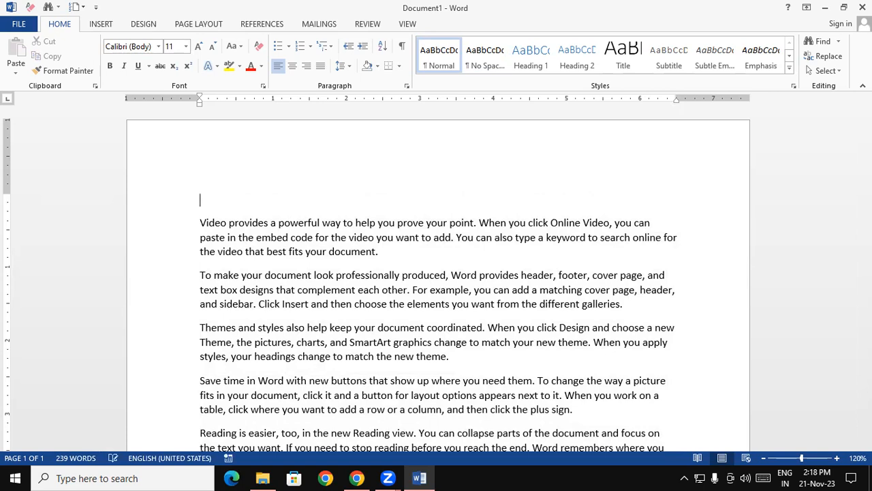
pyautogui.write('Computer')
# Step: Apply the Heading 1 style to the "Computer" title line
pyautogui.moveTo(263, 198); pyautogui.dragTo(195, 198)
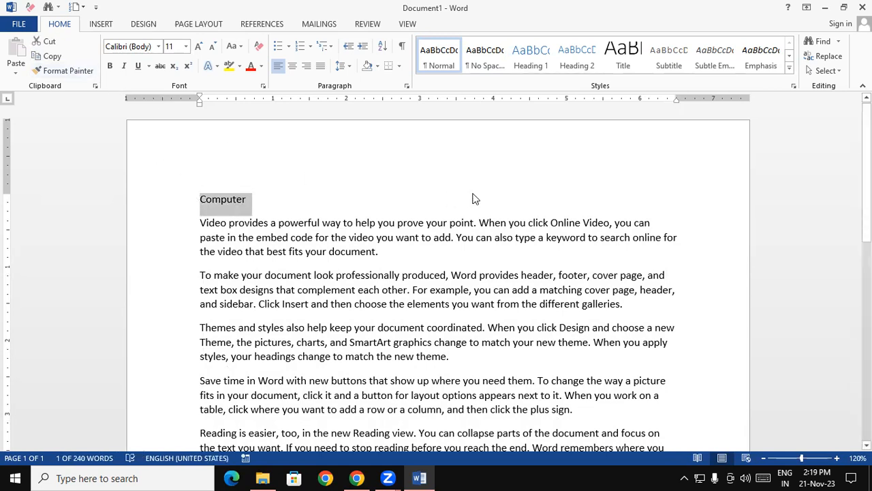
pyautogui.click(529, 61)
pyautogui.press('Right')
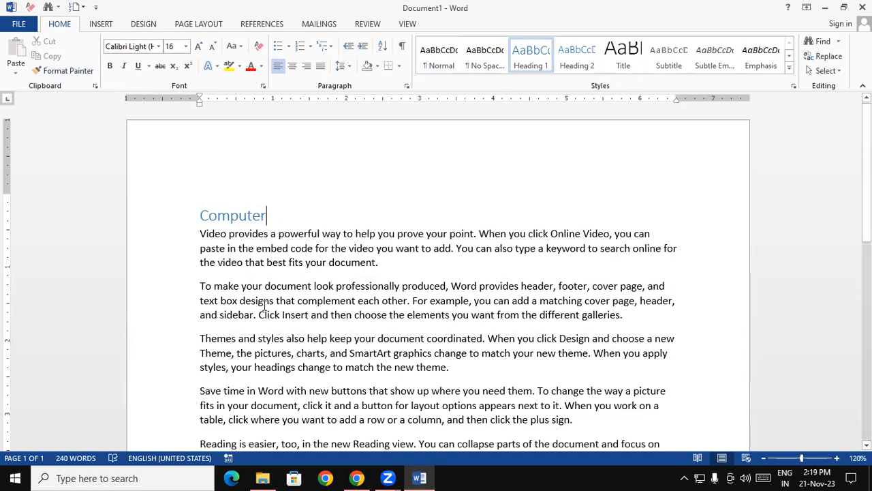
# Step: Preview the full set of built-in styles on all the document text without applying any
pyautogui.hotkey('ctrl', 'a')
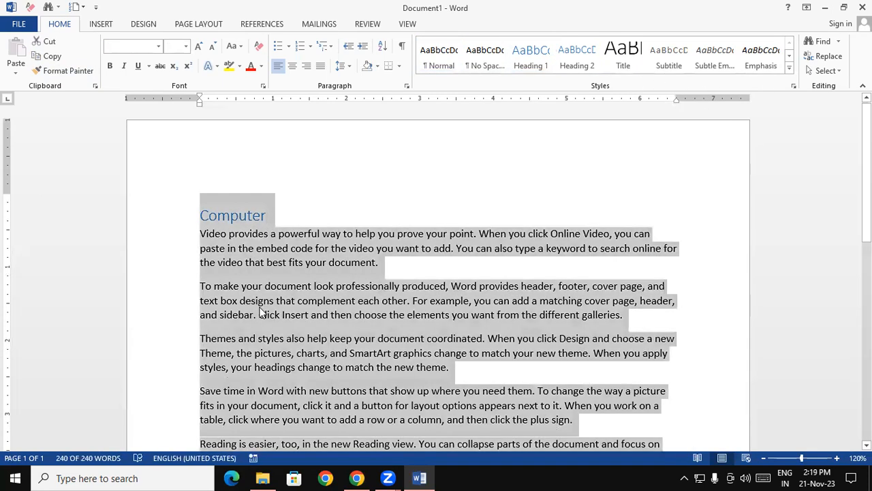
pyautogui.click(789, 68)
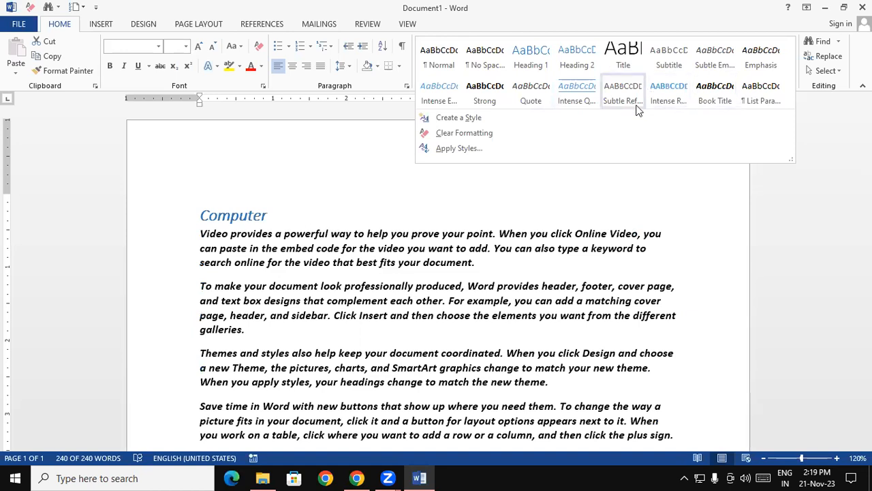
pyautogui.click(251, 179)
pyautogui.click(458, 217)
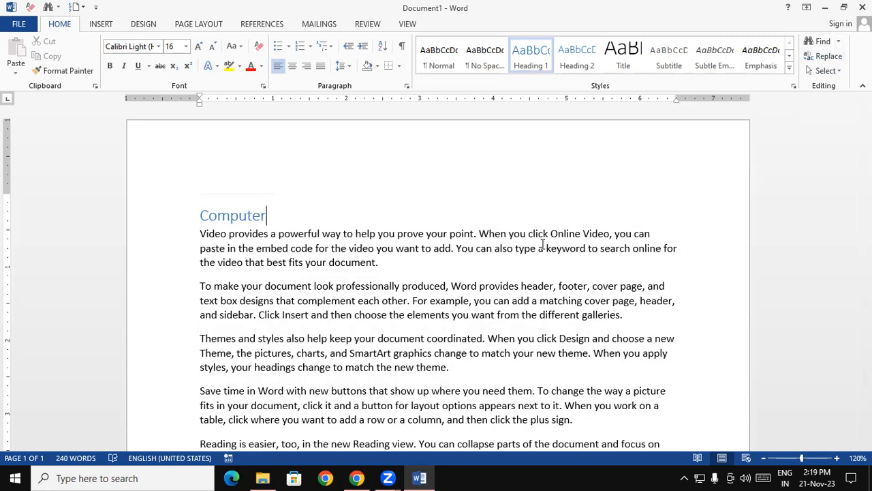
# Step: Format all the document text as bold, italic and red
pyautogui.hotkey('ctrl', 'a')
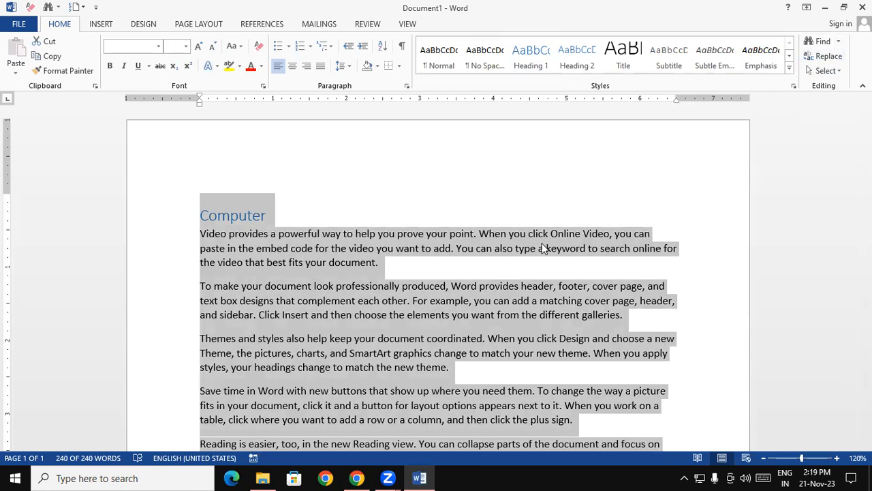
pyautogui.click(109, 66)
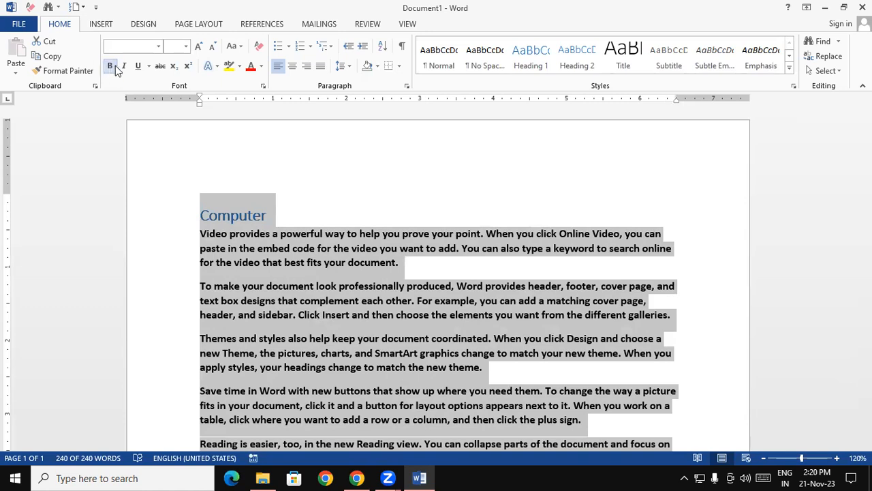
pyautogui.click(124, 66)
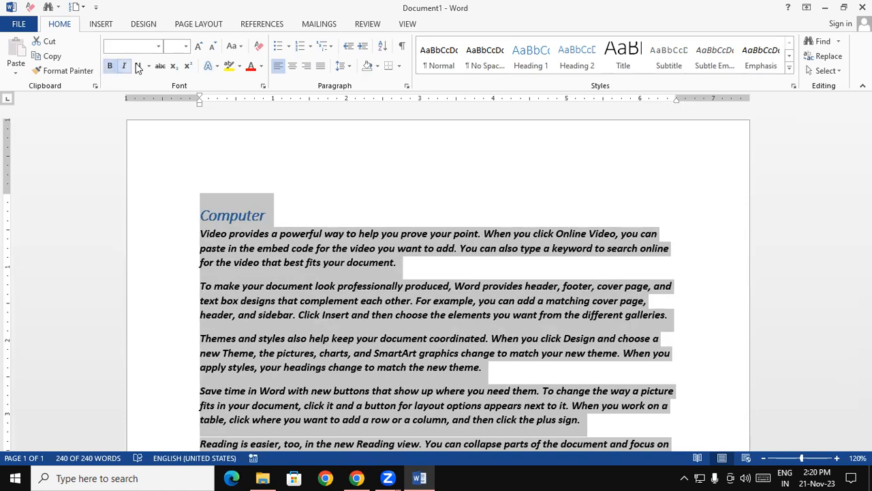
pyautogui.click(251, 66)
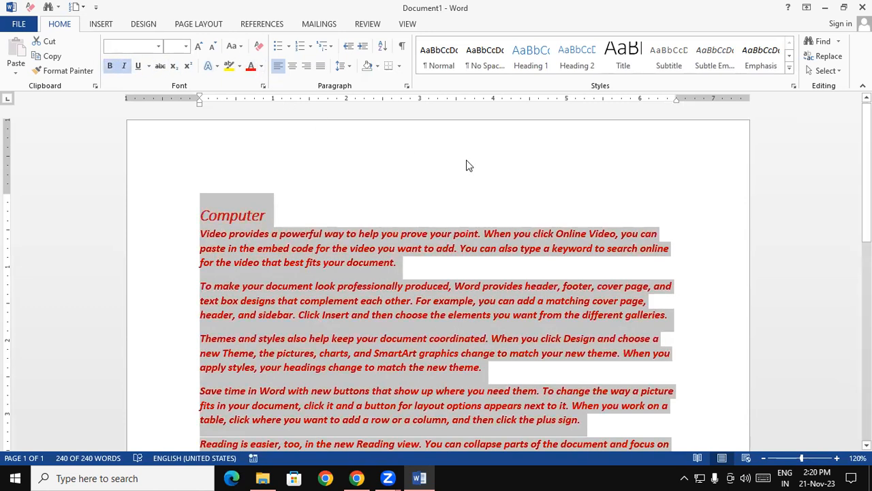
pyautogui.click(604, 195)
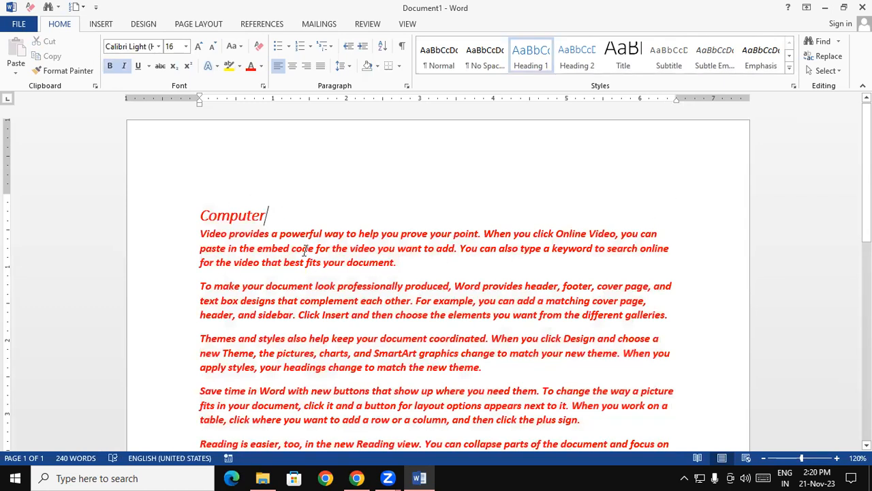
pyautogui.hotkey('ctrl', 'a')
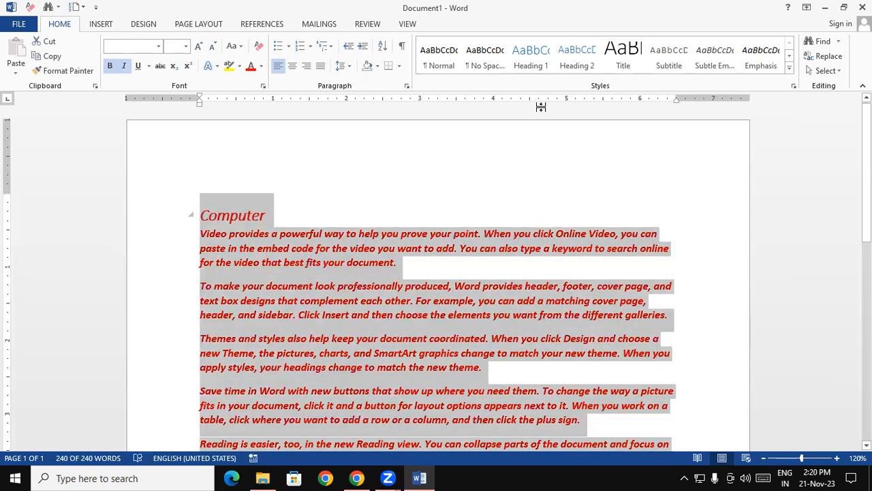
pyautogui.click(789, 67)
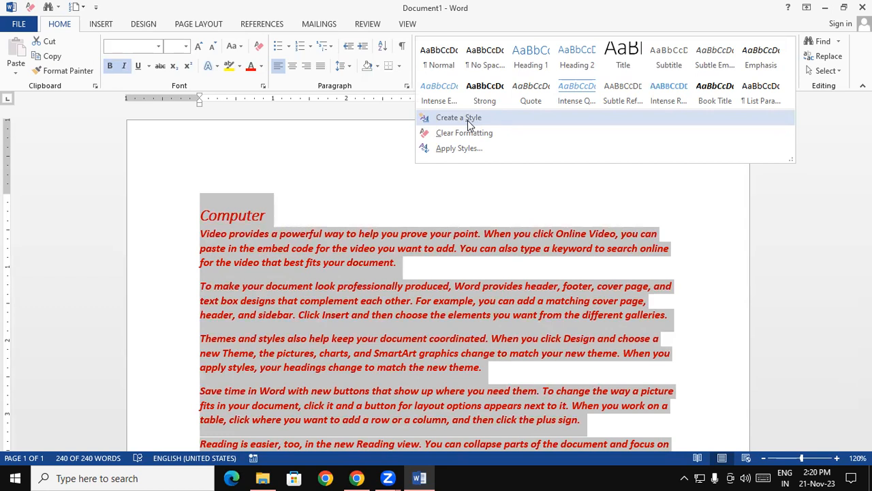
pyautogui.click(294, 246)
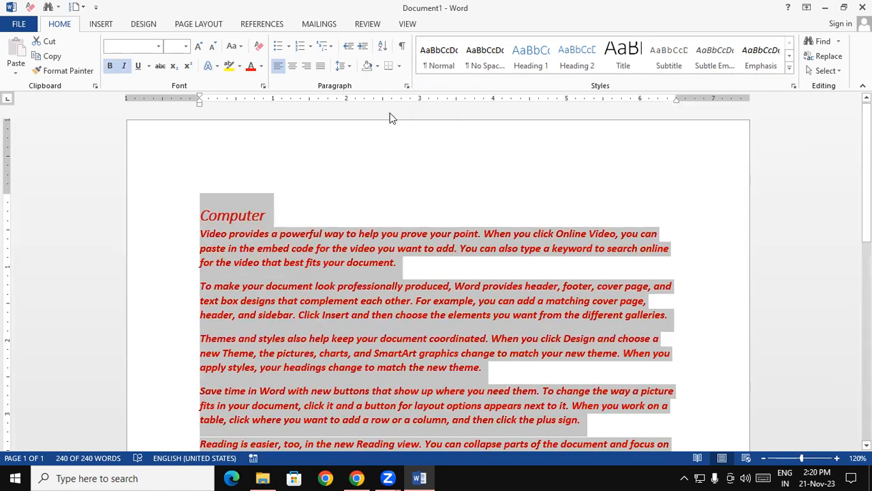
pyautogui.click(323, 205)
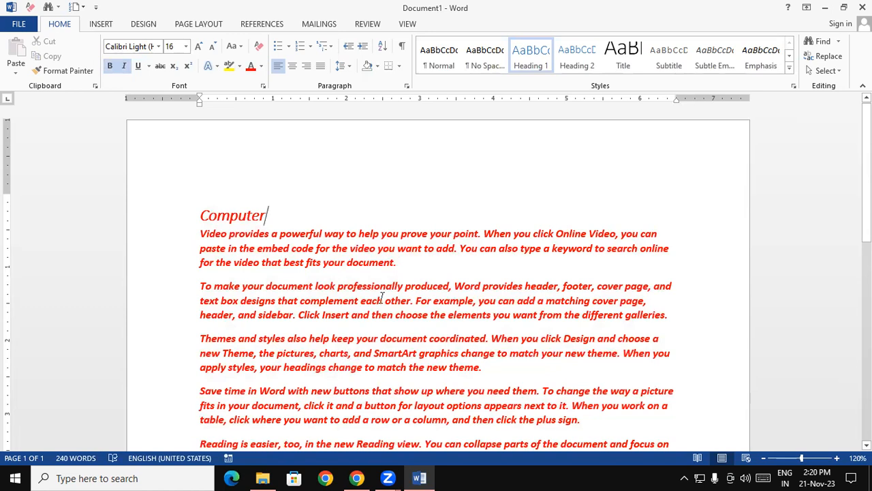
# Step: Create a new style named "srv" from the formatting of the whole document text
pyautogui.hotkey('ctrl', 'a')
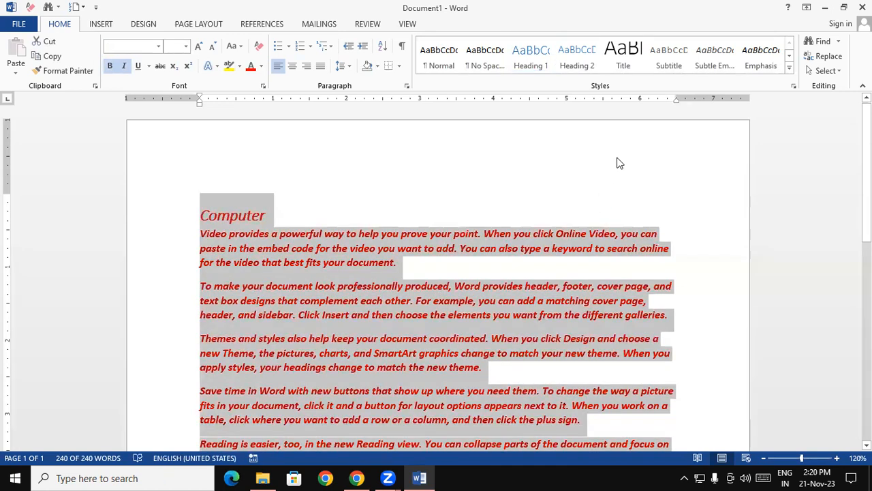
pyautogui.click(790, 70)
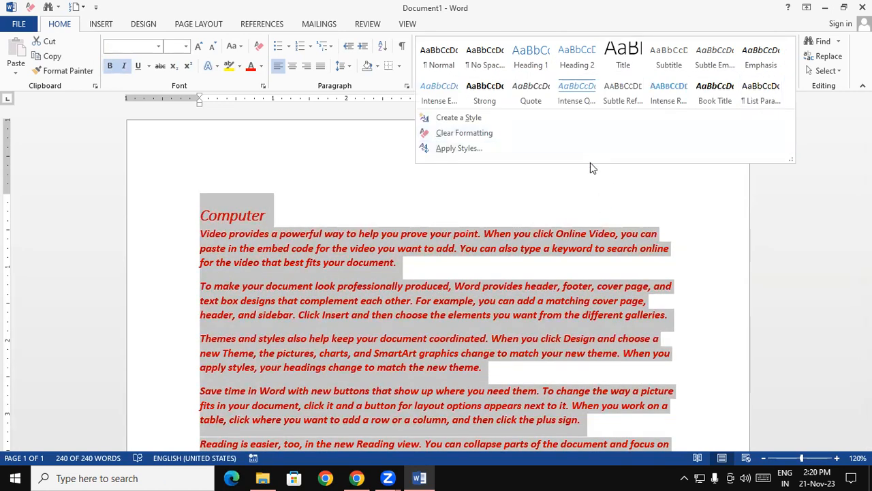
pyautogui.click(473, 120)
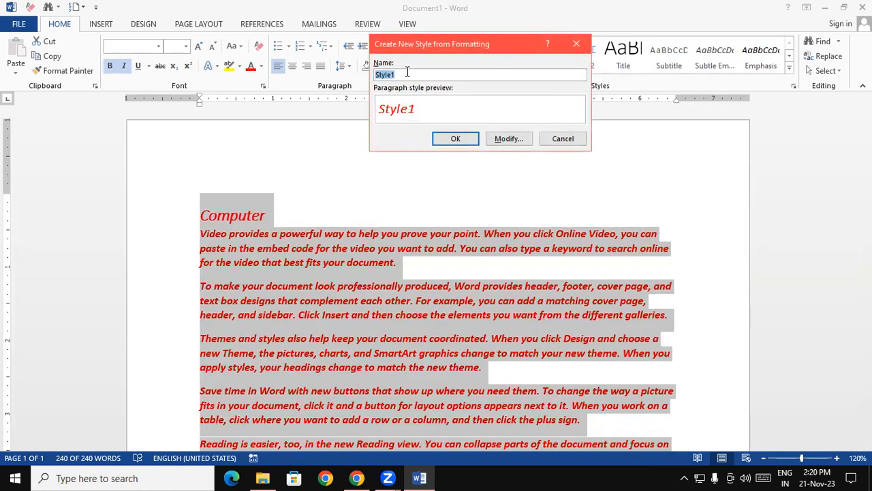
pyautogui.write('srv')
pyautogui.click(447, 137)
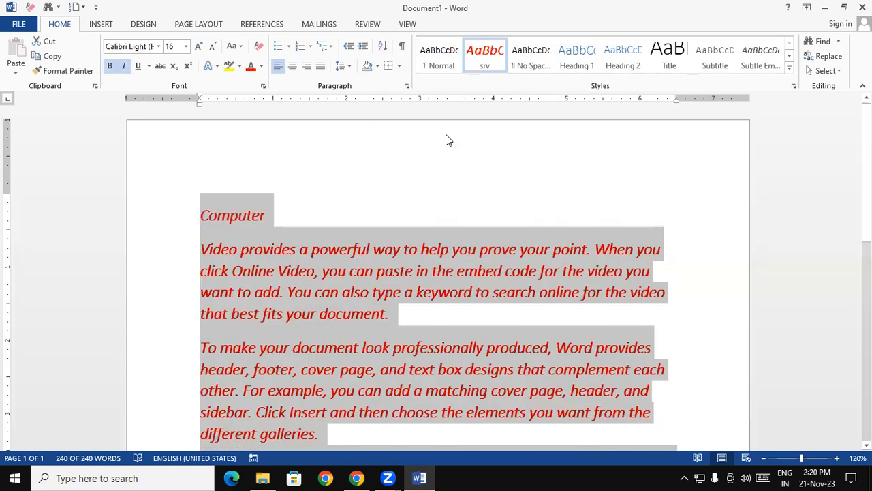
# Step: Apply the Normal style to all the document text
pyautogui.click(442, 66)
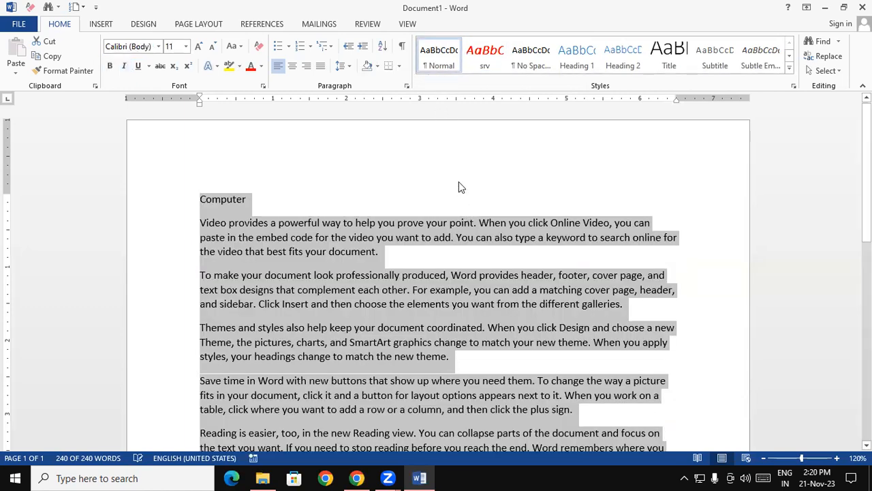
pyautogui.click(459, 181)
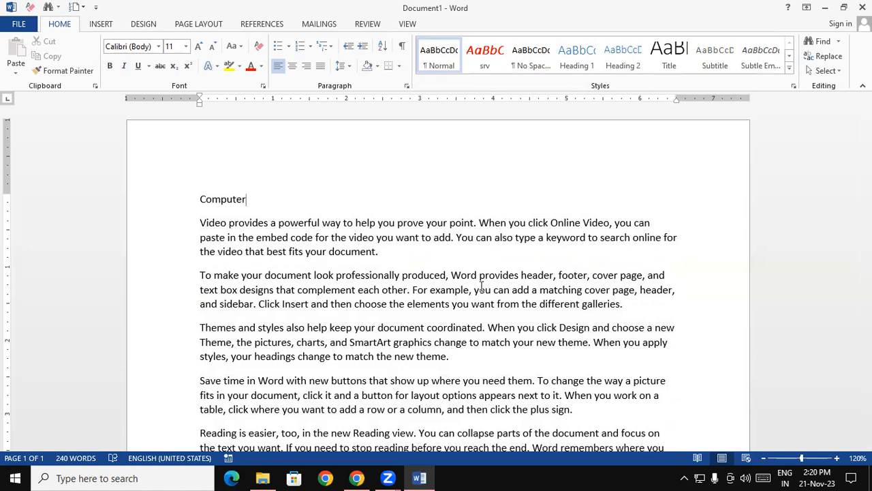
# Step: Check which styles a new blank document offers, close it and return to the sample text document
pyautogui.hotkey('ctrl', 'n')
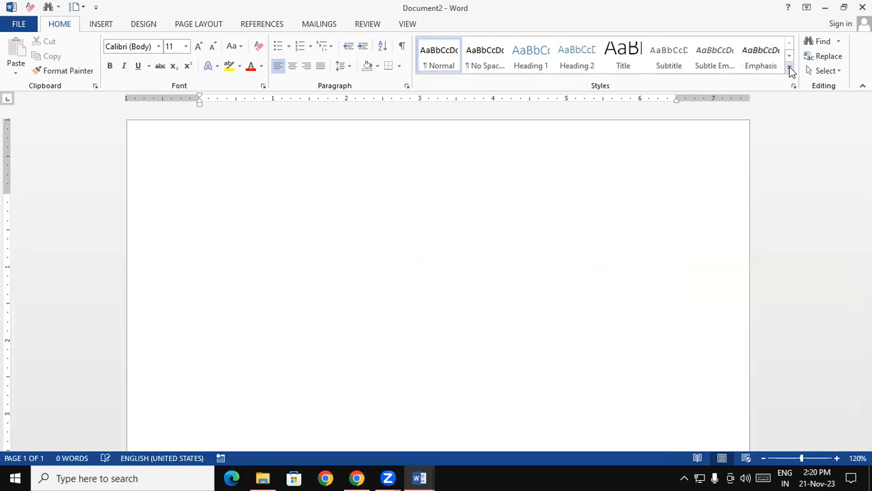
pyautogui.click(789, 68)
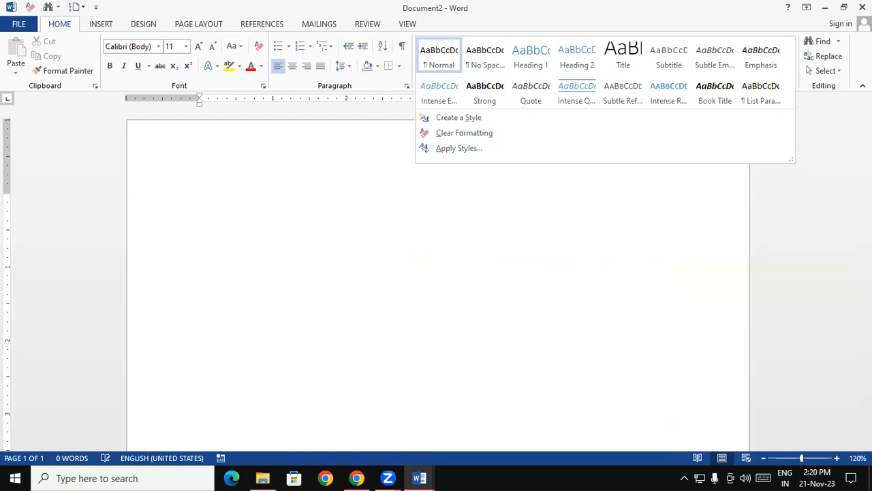
pyautogui.click(863, 7)
pyautogui.click(456, 342)
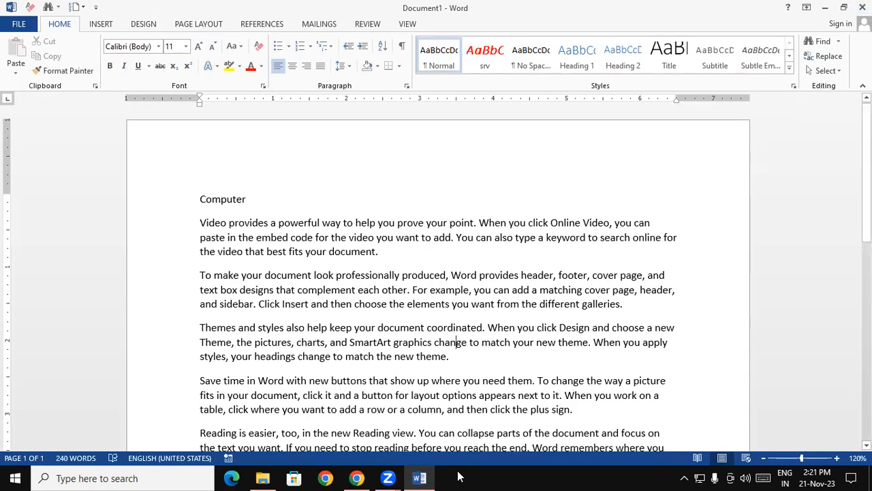
# Step: Apply the custom srv style to all the document text
pyautogui.scroll(-4, 113, 238)
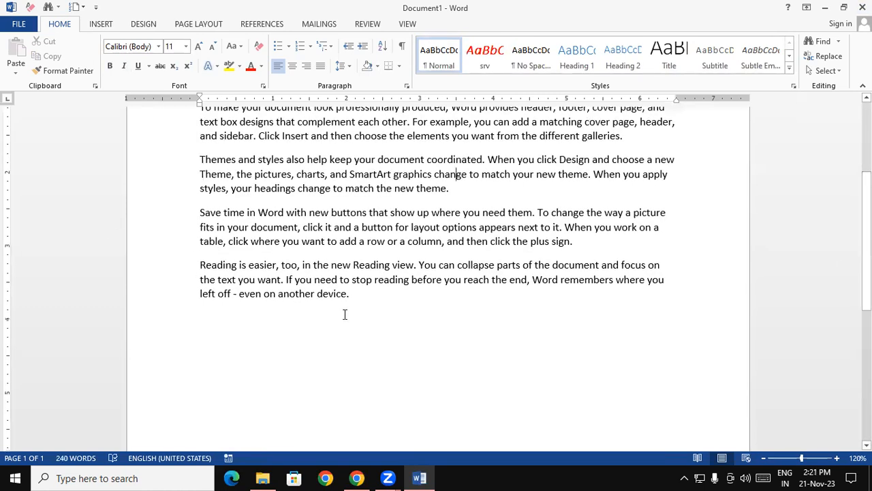
pyautogui.moveTo(387, 296); pyautogui.dragTo(200, 143)
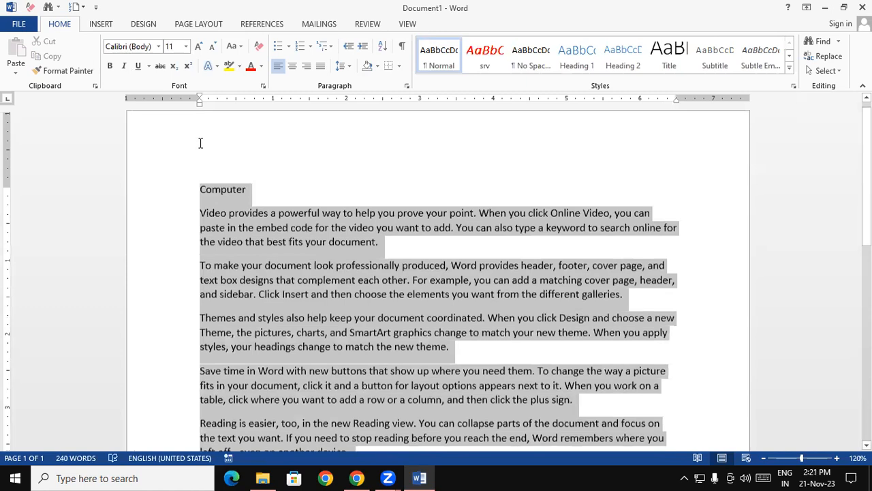
pyautogui.moveTo(196, 195); pyautogui.dragTo(196, 193)
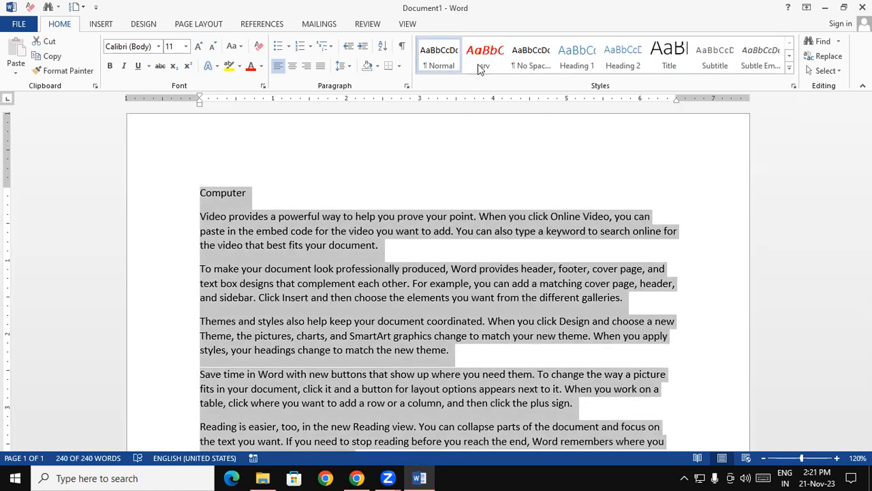
pyautogui.click(482, 61)
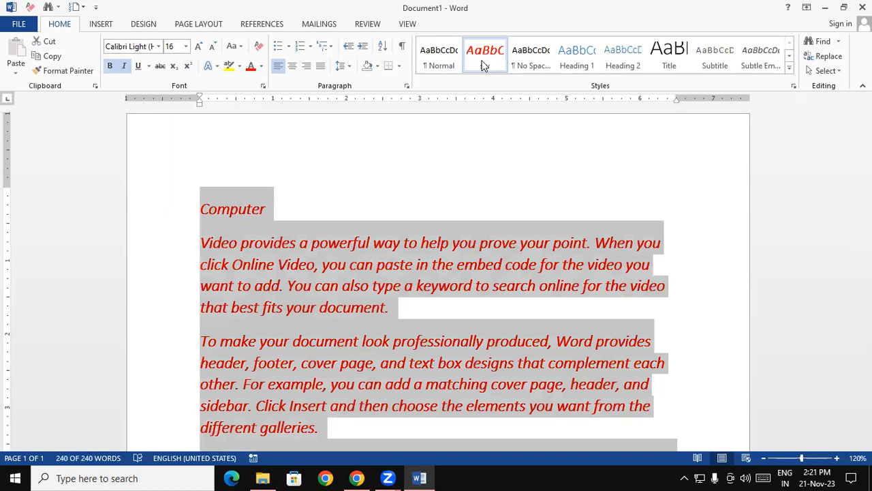
pyautogui.click(420, 199)
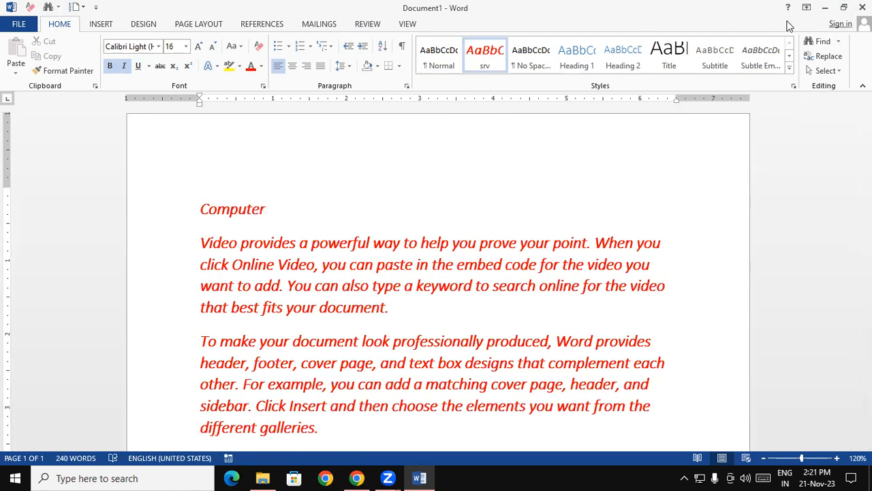
# Step: Try the Title, Subtitle and Subtle Emphasis styles on the "Computer" heading line
pyautogui.click(669, 53)
pyautogui.click(727, 56)
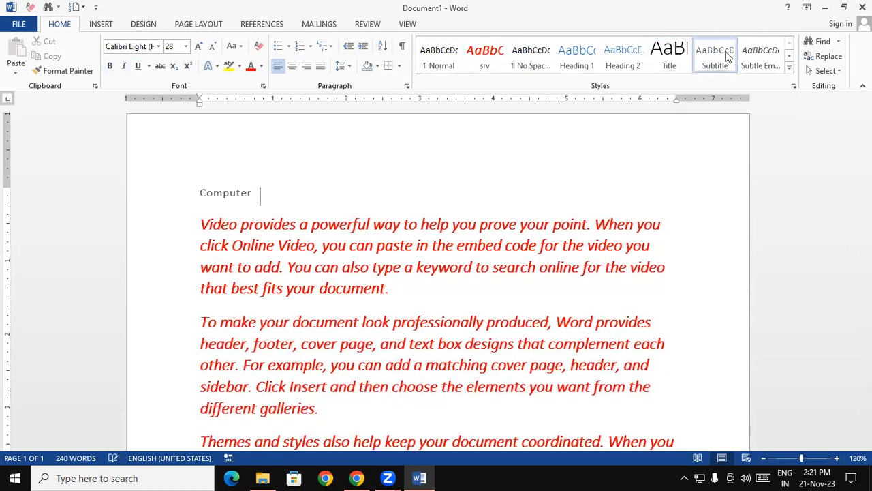
pyautogui.click(763, 53)
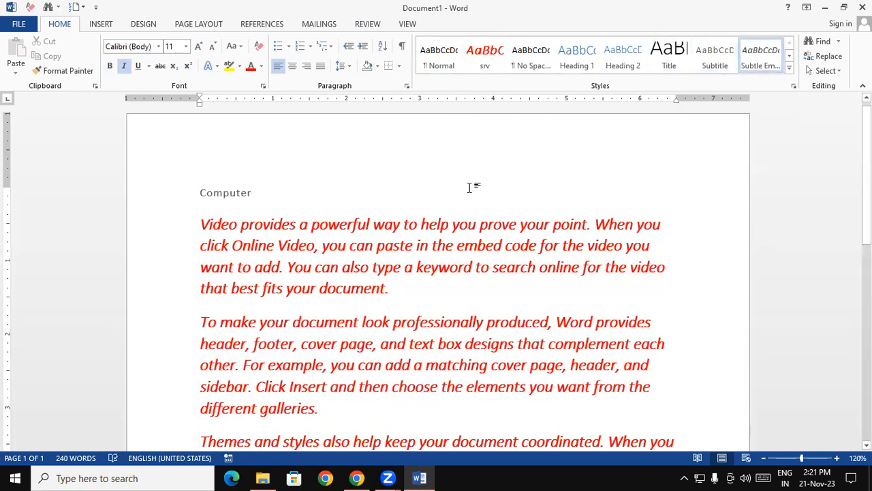
# Step: Return all the document text to the Normal style, and apply the Intense Quote style to it
pyautogui.hotkey('ctrl', 'a')
pyautogui.click(446, 71)
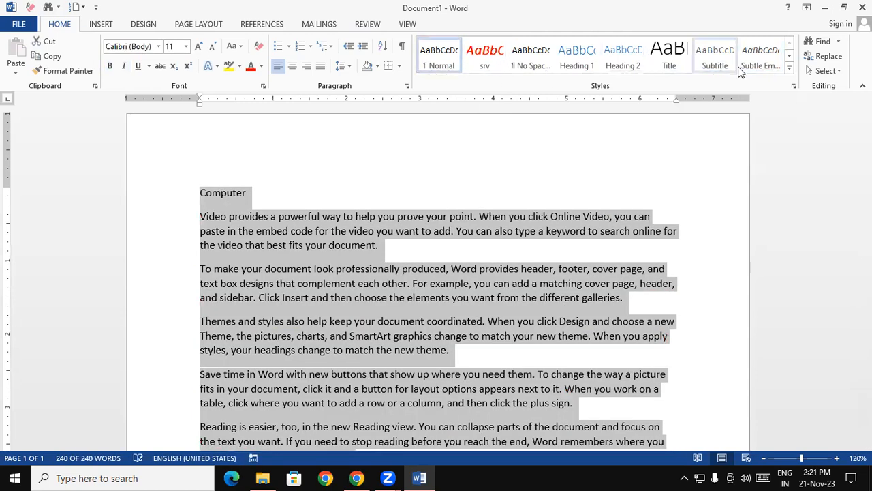
pyautogui.click(789, 68)
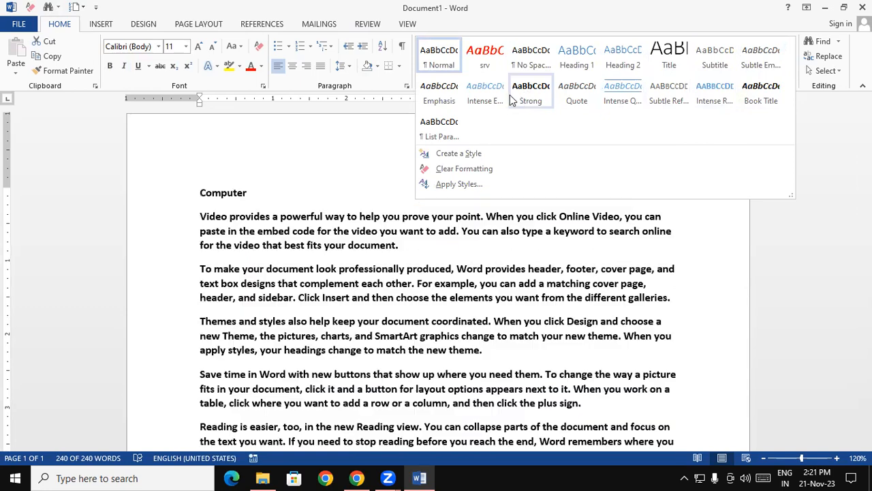
pyautogui.click(615, 100)
pyautogui.click(657, 235)
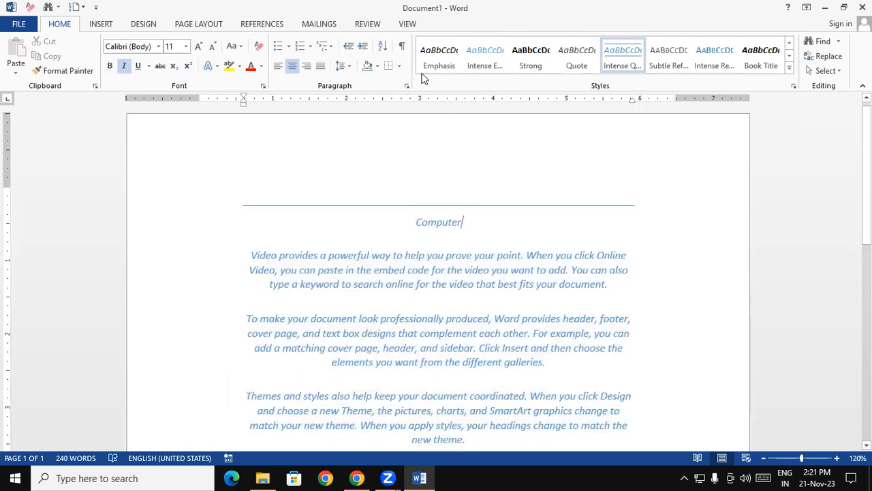
# Step: Replace the Intense Quote style on the whole document text with the custom srv style
pyautogui.hotkey('ctrl', 'a')
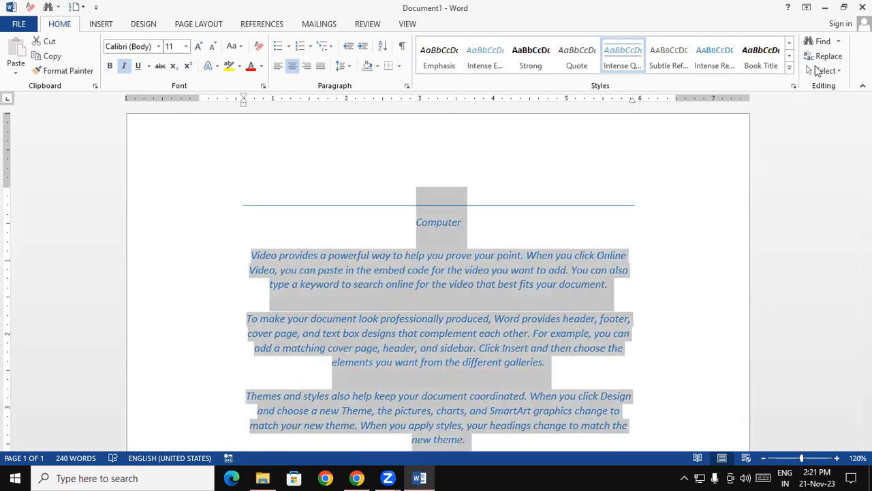
pyautogui.click(789, 67)
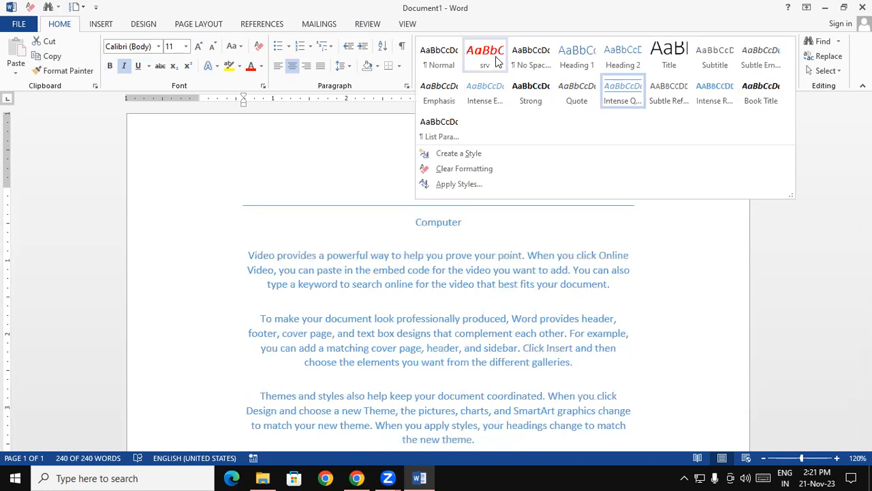
pyautogui.click(497, 61)
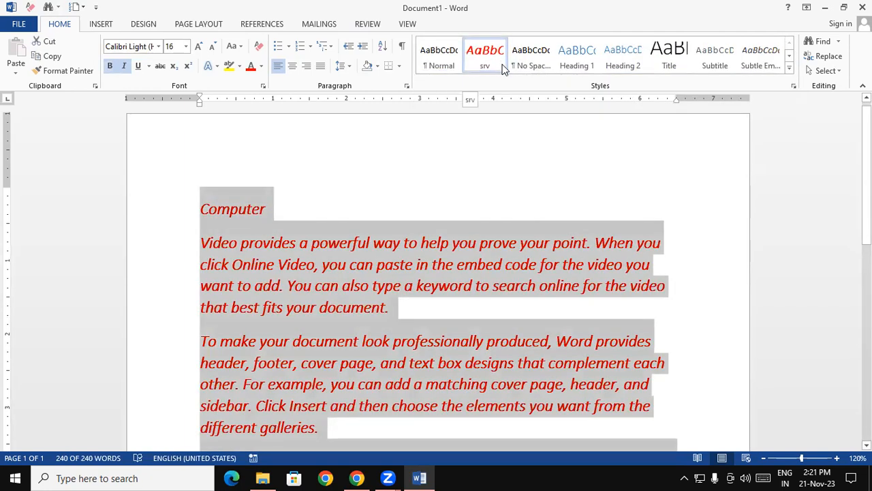
# Step: Modify the srv style to use black text at font size 12
pyautogui.rightClick(495, 71)
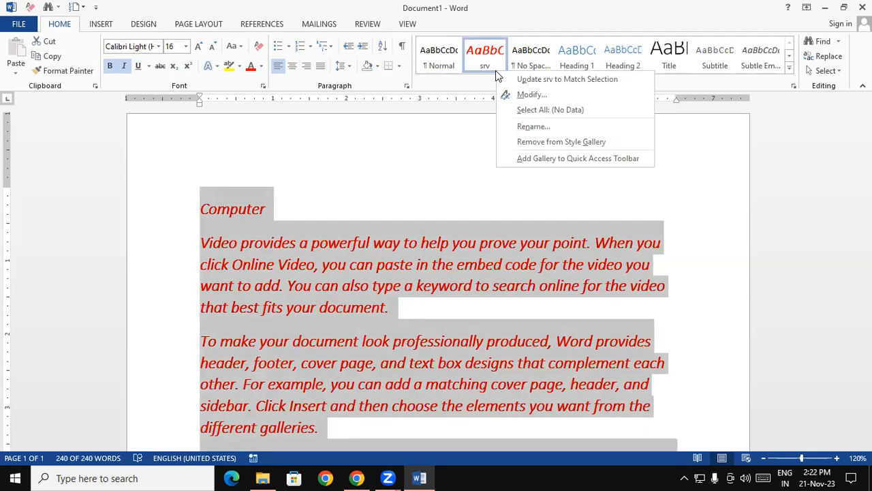
pyautogui.click(521, 95)
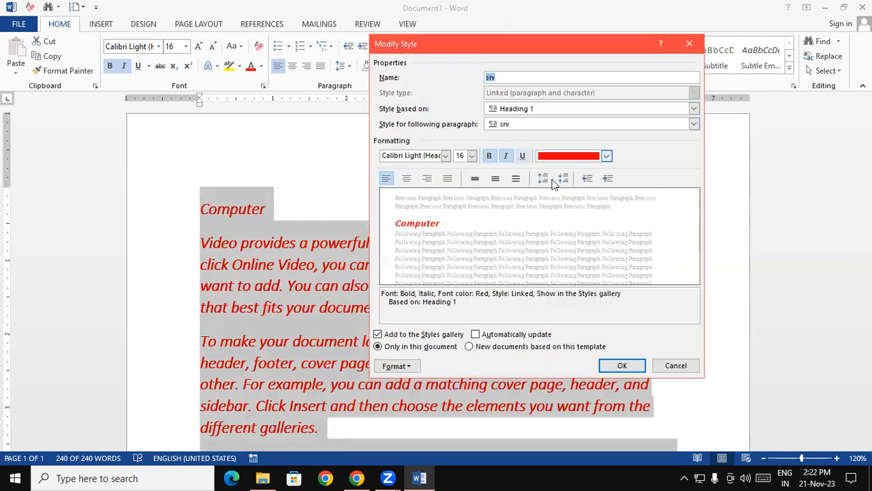
pyautogui.click(606, 156)
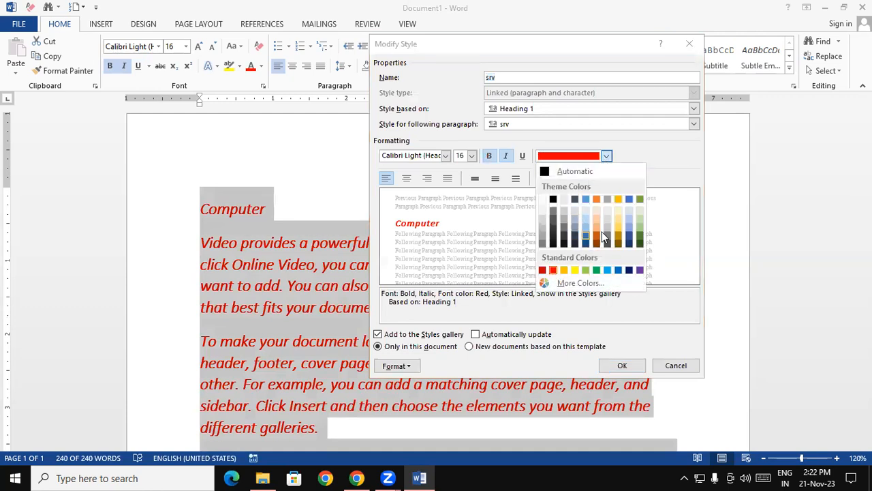
pyautogui.click(553, 199)
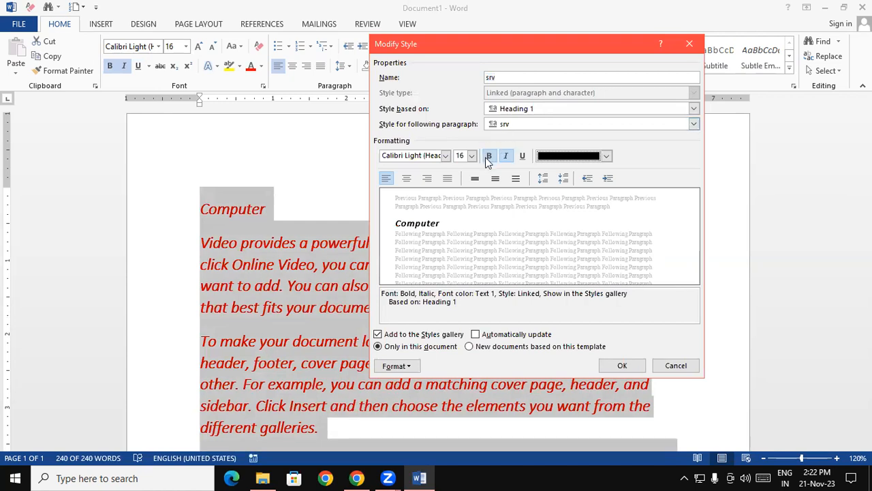
pyautogui.click(472, 156)
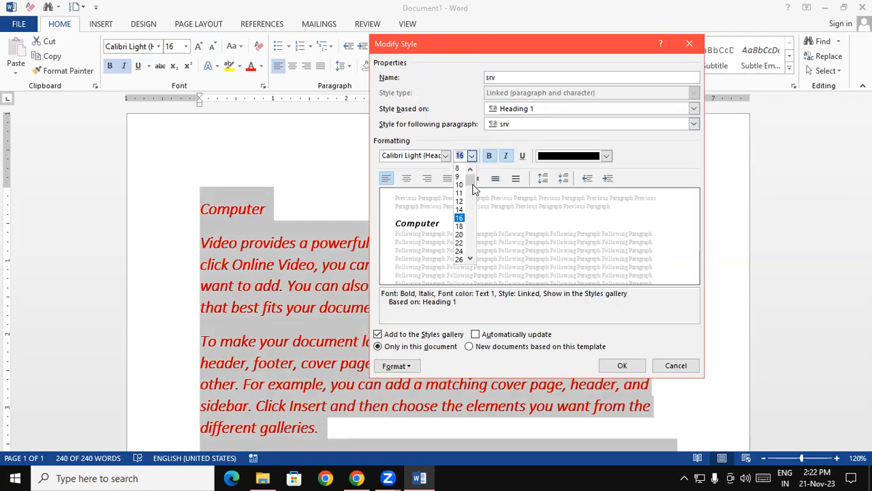
pyautogui.click(461, 201)
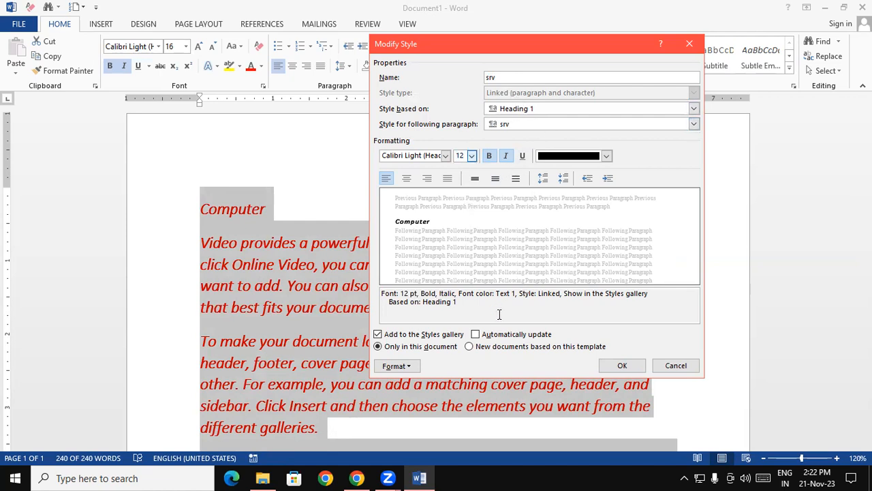
pyautogui.click(621, 365)
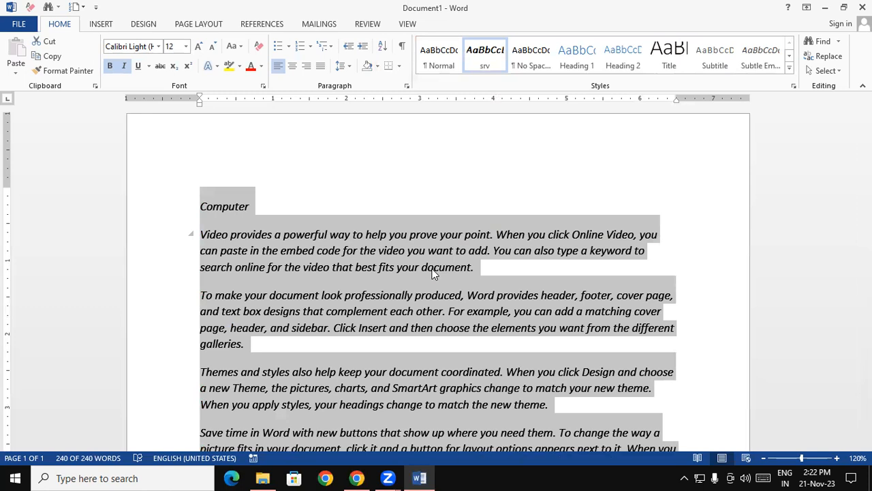
# Step: Create a new blank document and fill it with sample paragraphs generated by =rand()
pyautogui.hotkey('ctrl', 'n')
pyautogui.write('=')
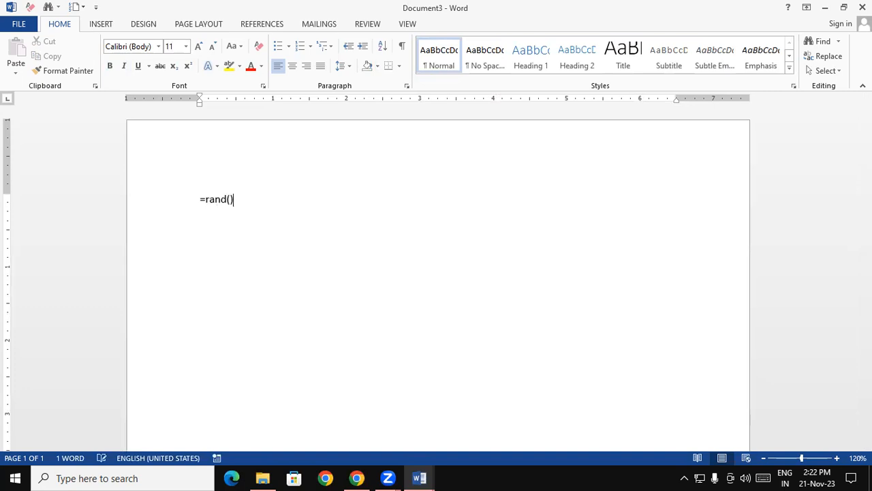
pyautogui.write('rand()')
pyautogui.press('Return')
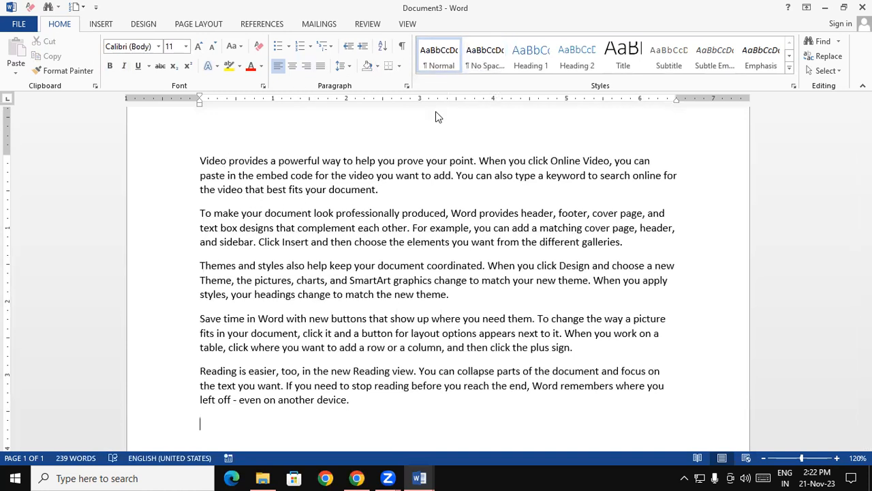
# Step: Select all the sample paragraphs in the new document
pyautogui.moveTo(200, 160); pyautogui.dragTo(429, 425)
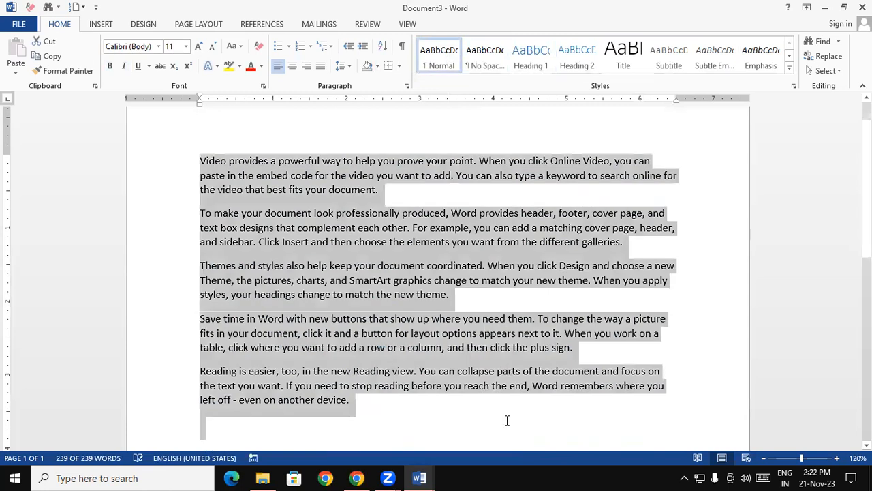
pyautogui.click(506, 420)
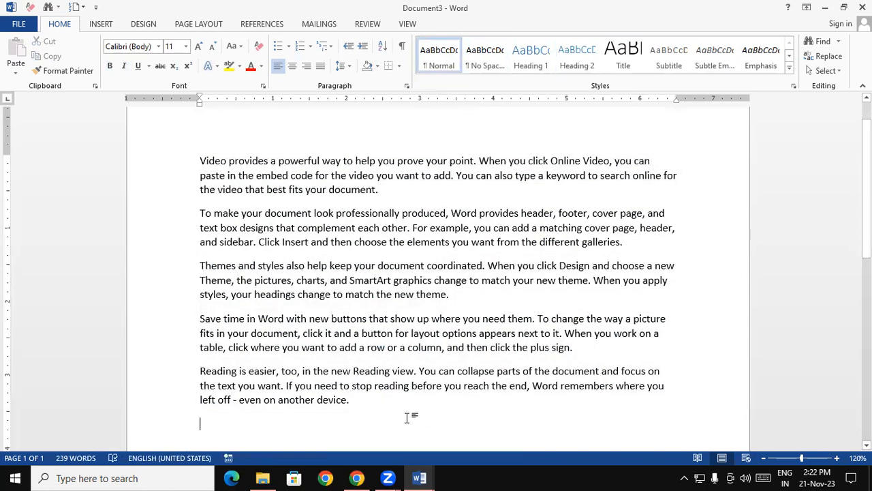
pyautogui.moveTo(364, 407); pyautogui.dragTo(166, 150)
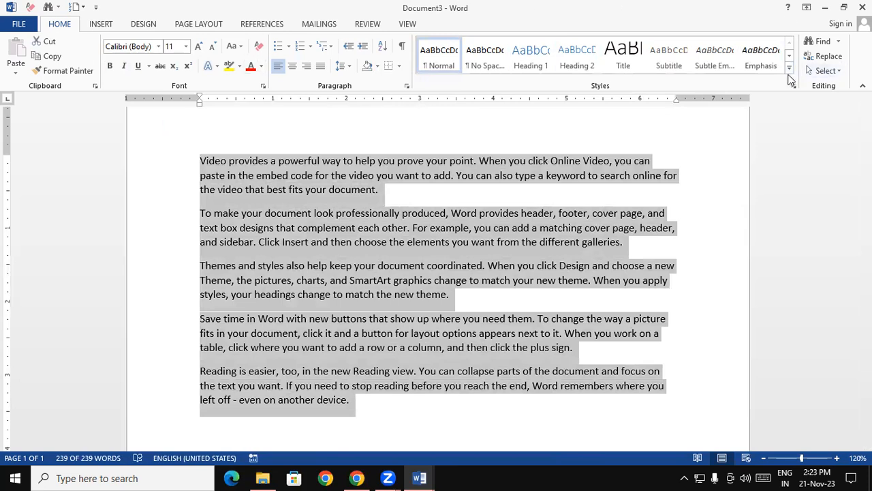
pyautogui.click(789, 71)
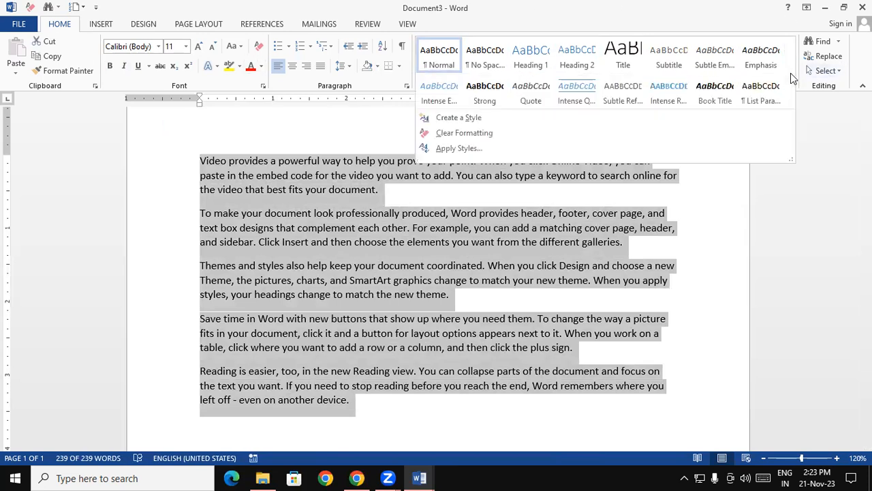
pyautogui.click(474, 119)
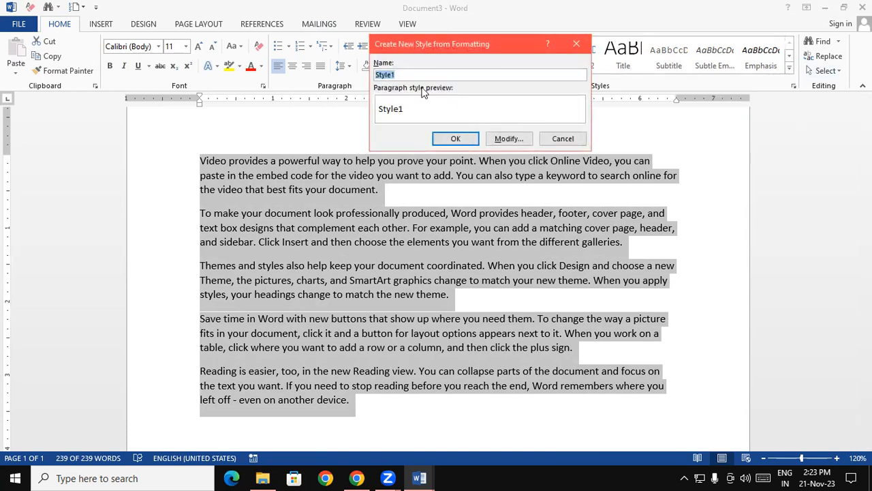
pyautogui.write('gt')
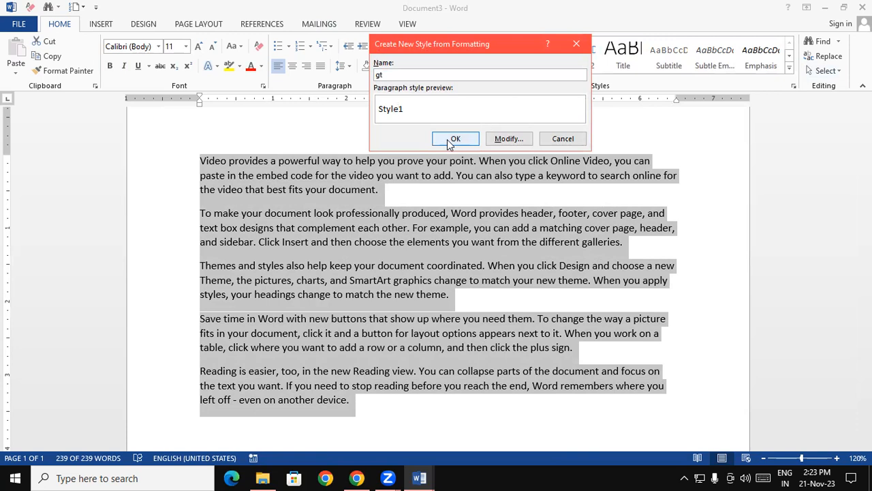
pyautogui.click(563, 138)
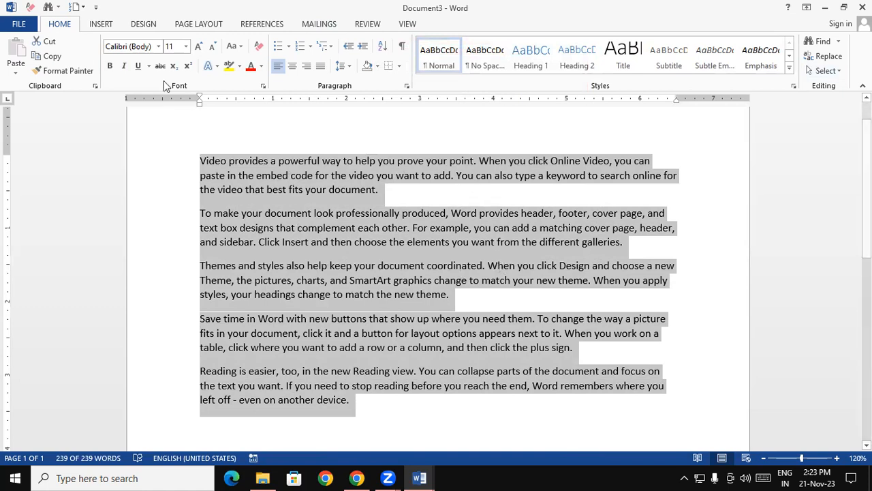
# Step: Format the selected sample paragraphs as bold, italic and underlined
pyautogui.click(109, 66)
pyautogui.click(124, 66)
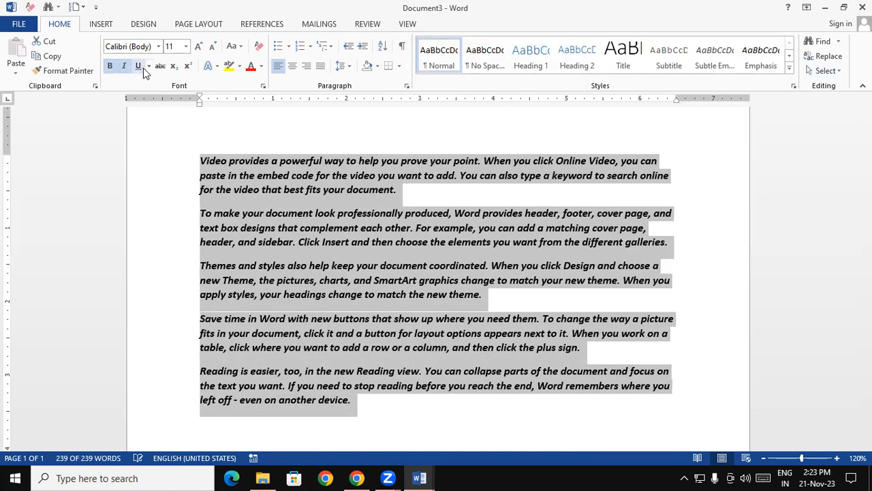
pyautogui.click(137, 67)
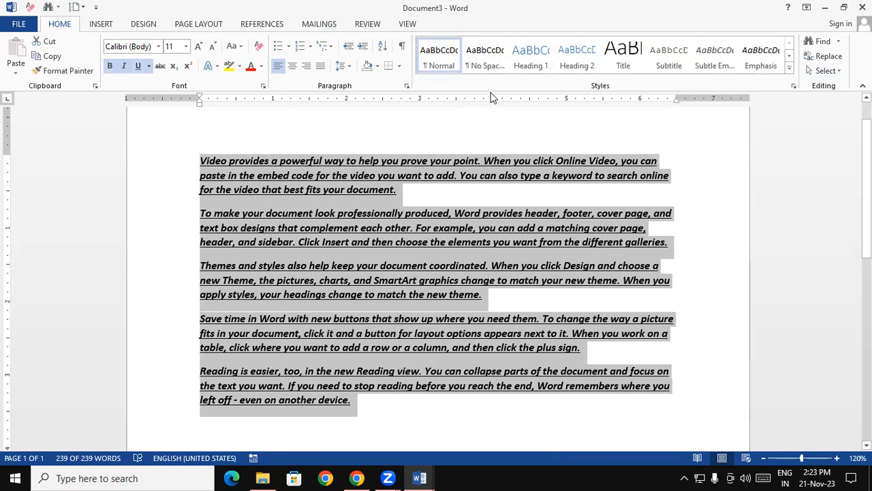
# Step: Create a new style named "gt" from the selected paragraphs' formatting, and return the paragraphs to the Normal style
pyautogui.click(789, 68)
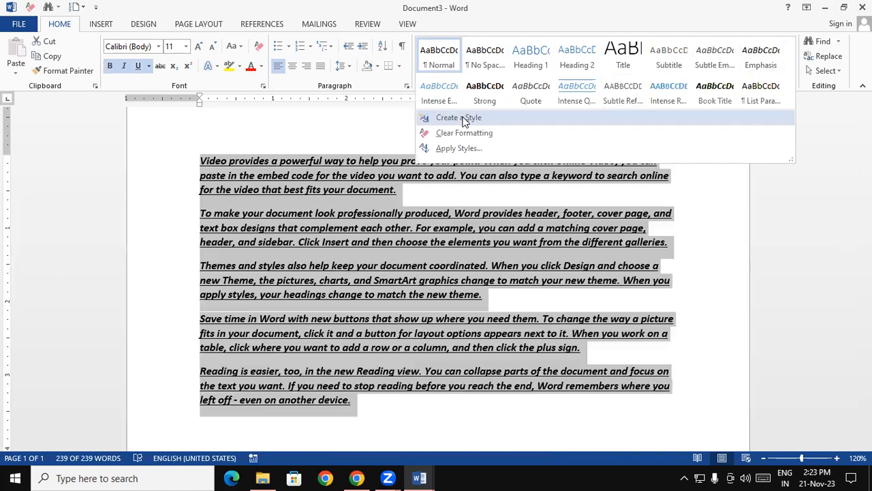
pyautogui.click(462, 118)
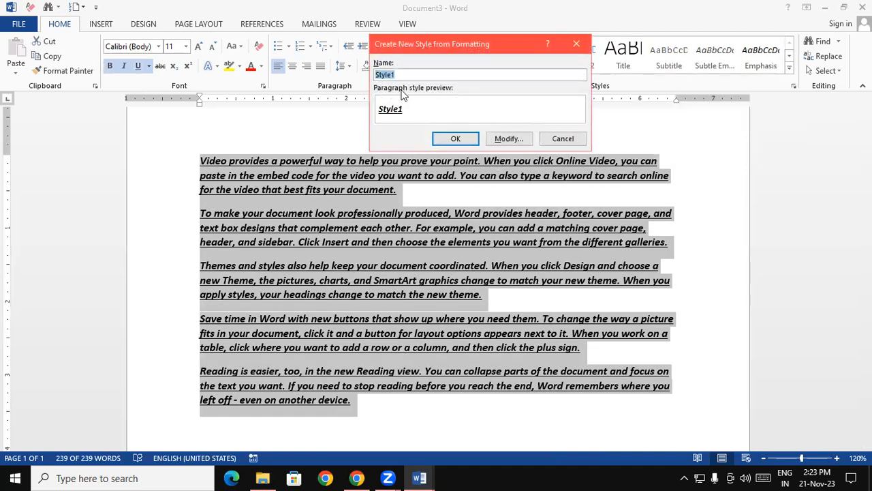
pyautogui.write('gt')
pyautogui.click(455, 138)
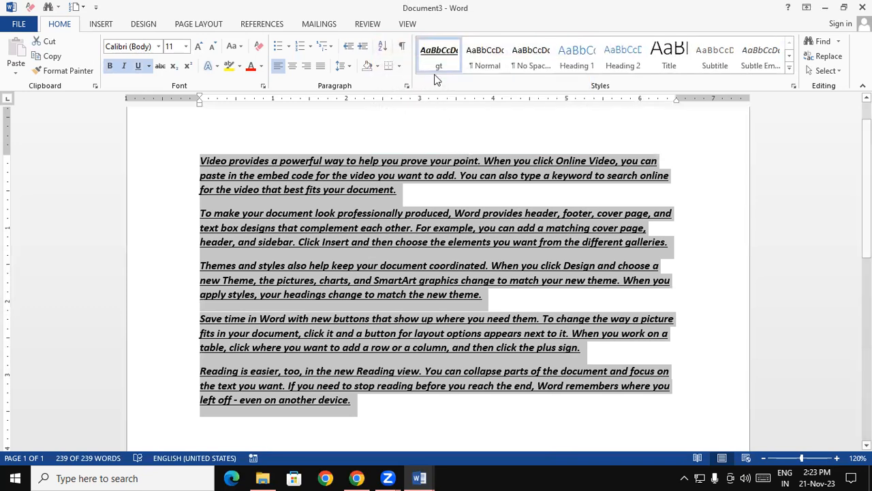
pyautogui.click(485, 56)
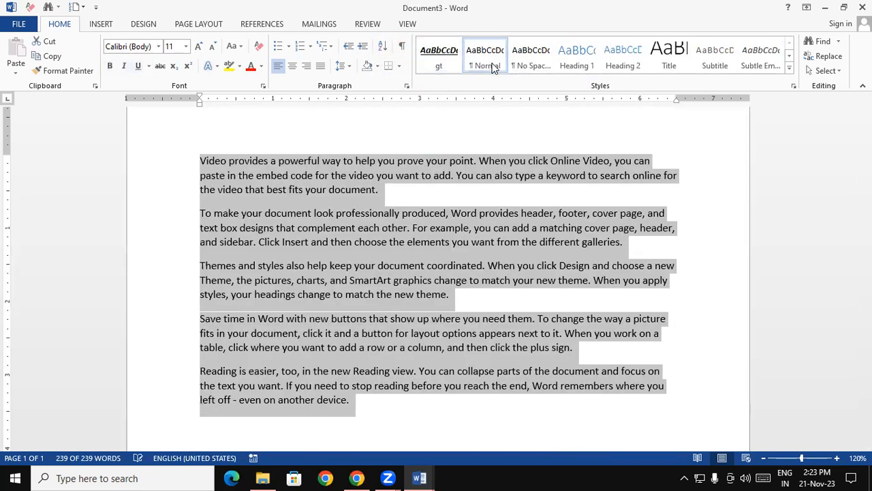
# Step: Apply the gt style to the third paragraph, the first paragraph and finally the whole document
pyautogui.click(553, 305)
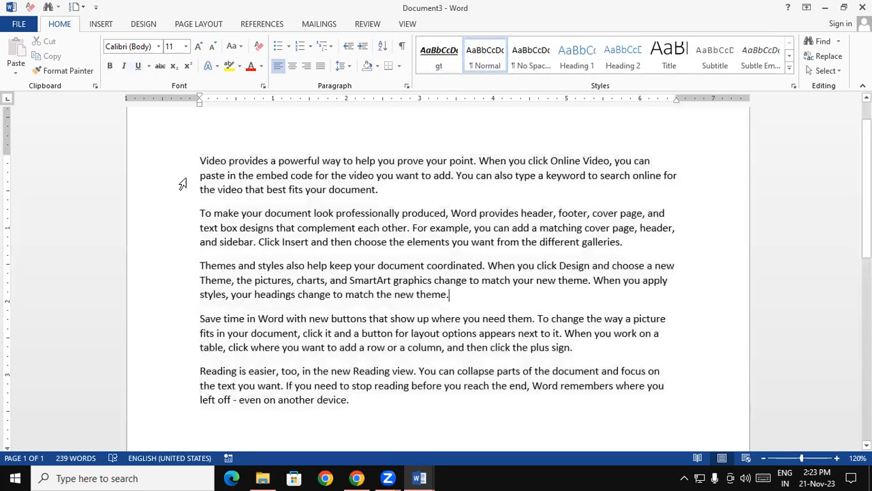
pyautogui.click(436, 61)
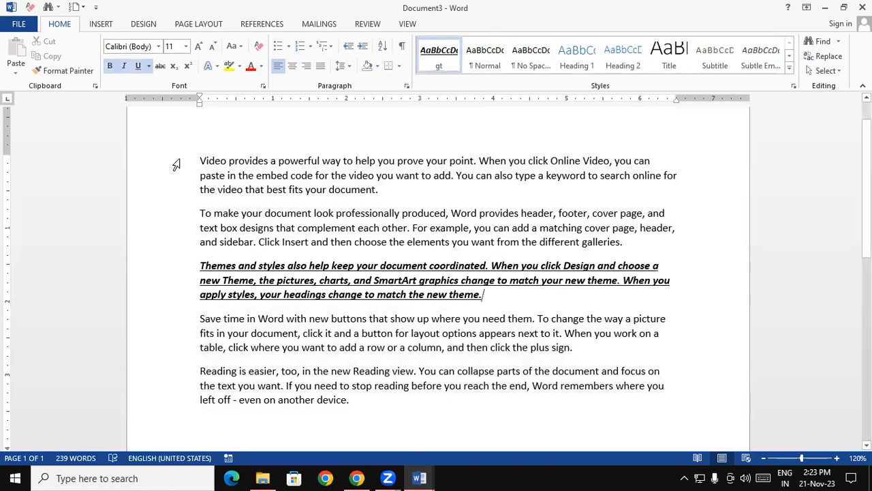
pyautogui.moveTo(218, 162); pyautogui.dragTo(381, 194)
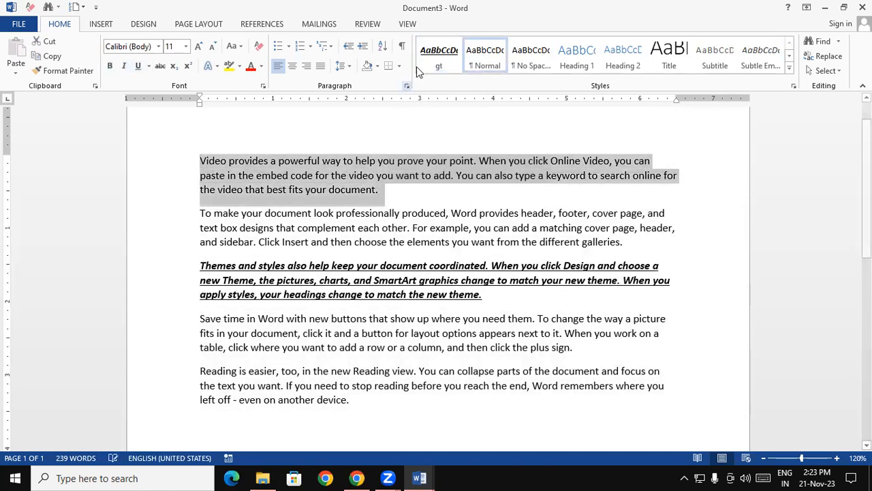
pyautogui.click(439, 58)
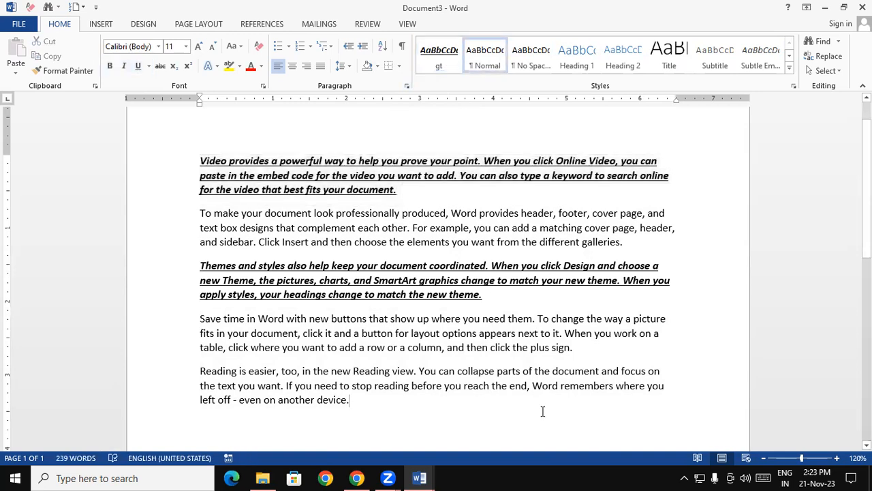
pyautogui.hotkey('ctrl', 'a')
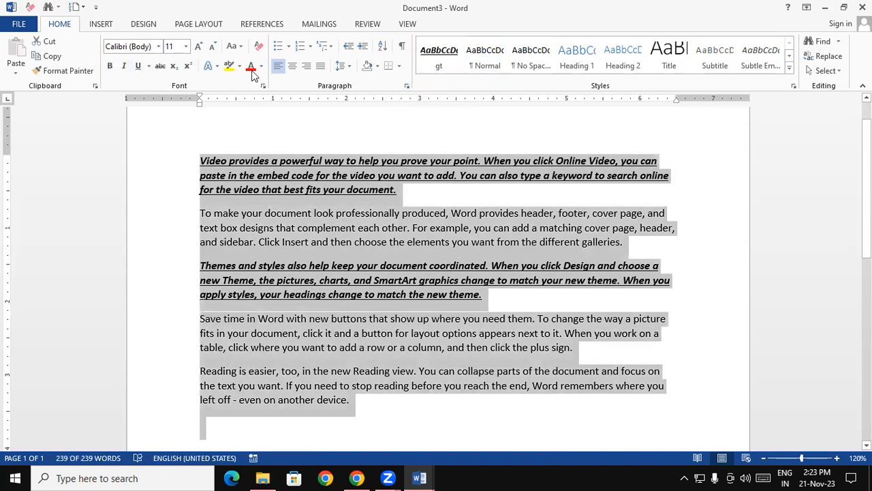
pyautogui.click(440, 61)
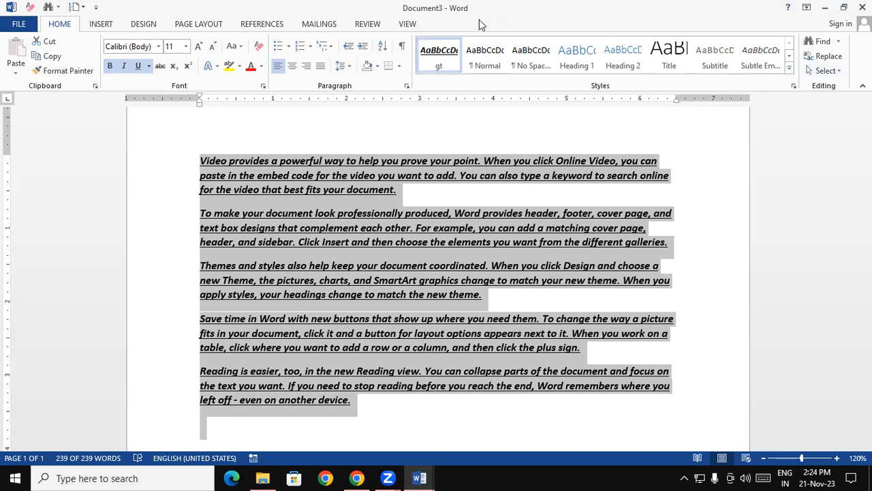
# Step: Clear the formatting of all the selected sample paragraphs
pyautogui.rightClick(437, 60)
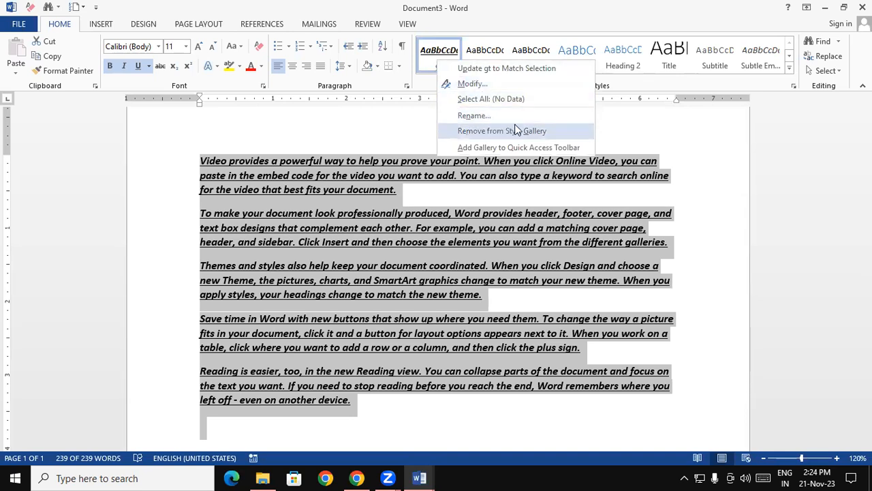
pyautogui.click(621, 125)
pyautogui.click(790, 70)
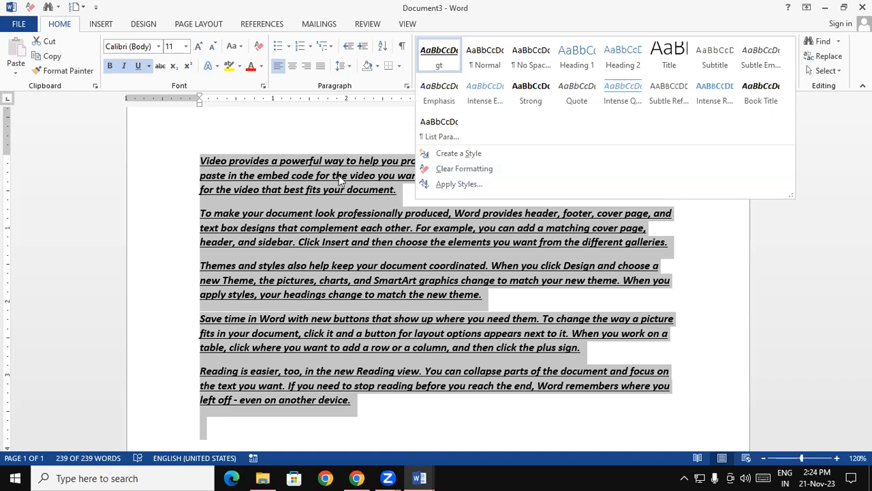
pyautogui.click(466, 170)
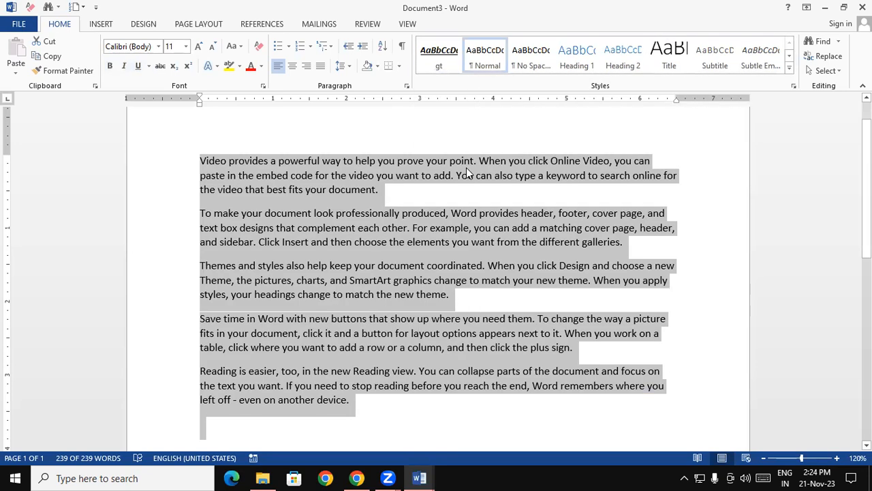
# Step: Apply the gt, No Spacing and Title styles in turn to all the selected paragraphs
pyautogui.click(439, 54)
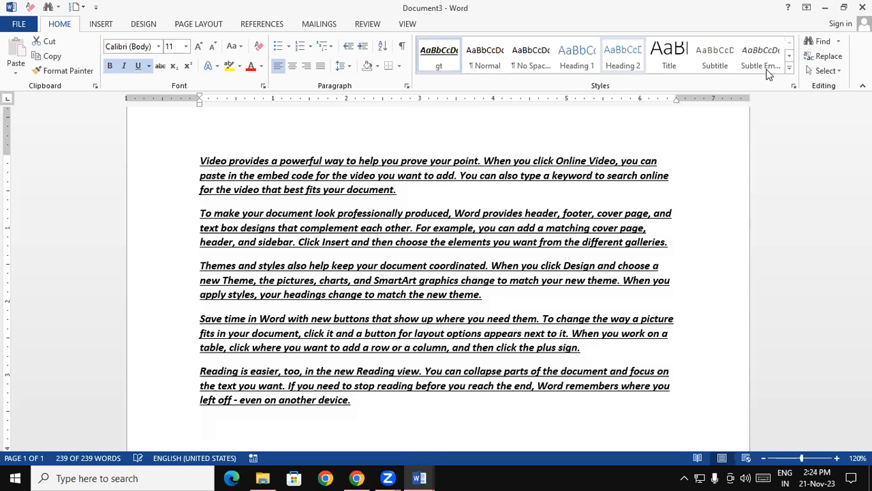
pyautogui.click(789, 69)
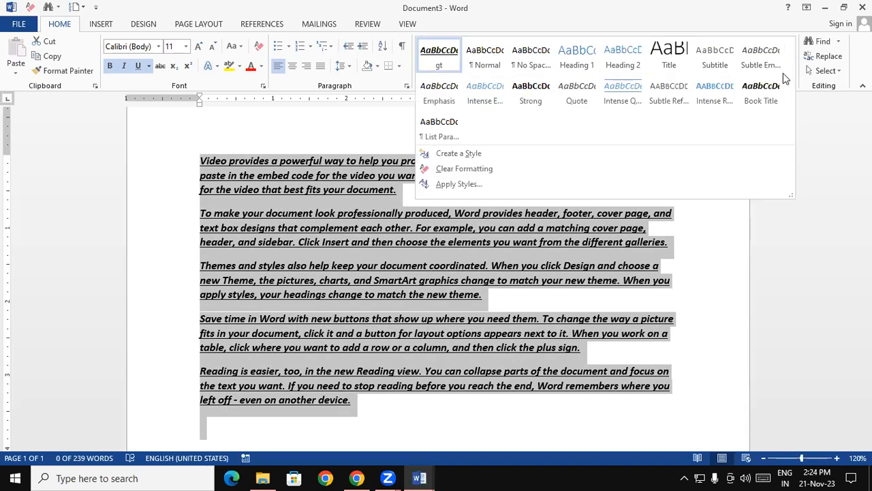
pyautogui.click(460, 185)
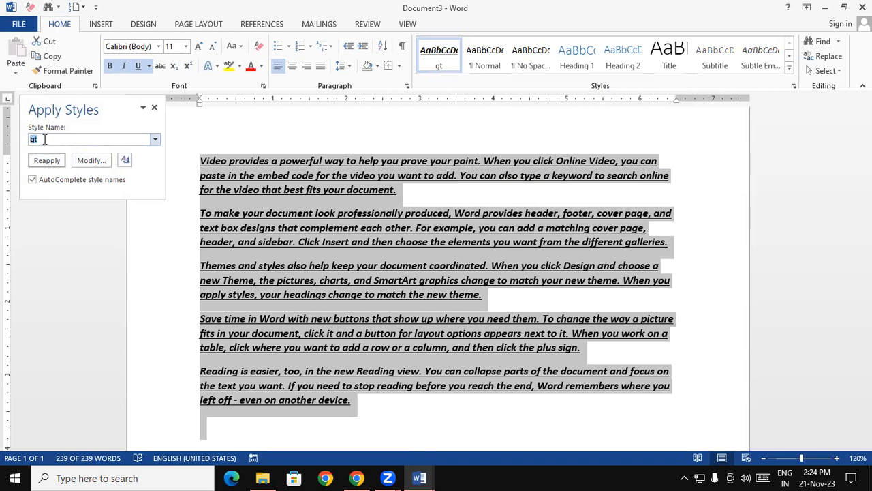
pyautogui.click(155, 139)
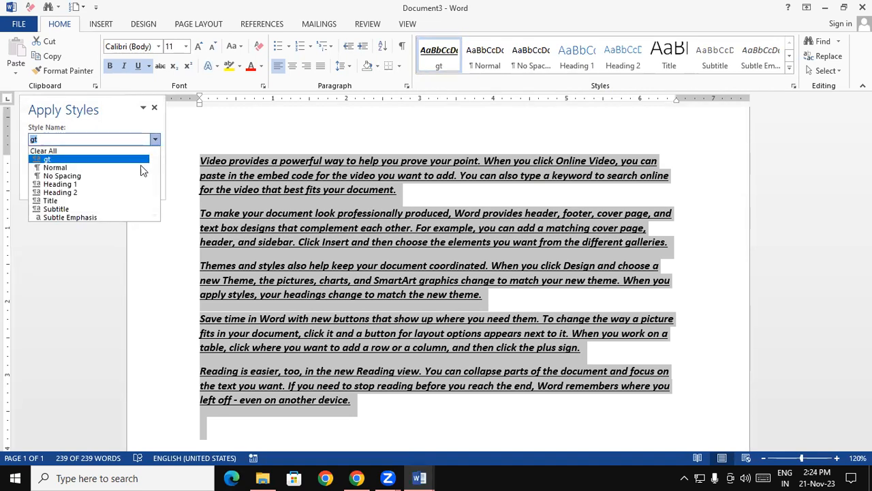
pyautogui.click(63, 176)
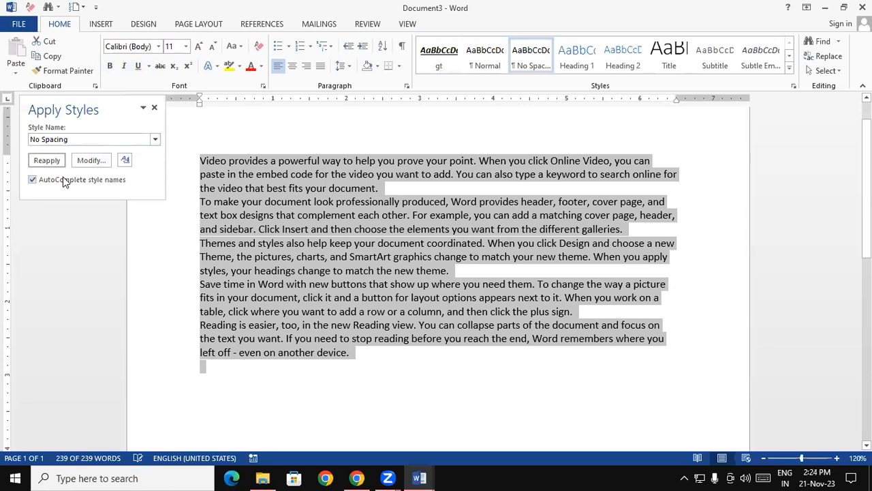
pyautogui.click(156, 139)
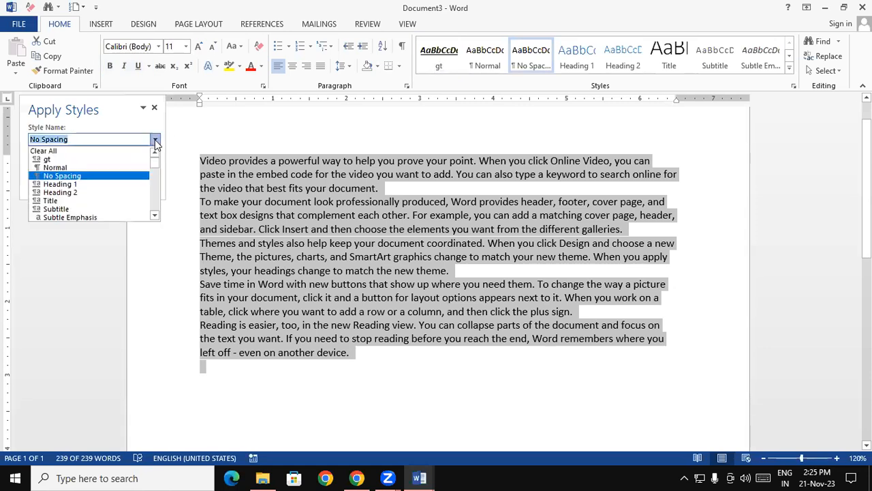
pyautogui.click(79, 201)
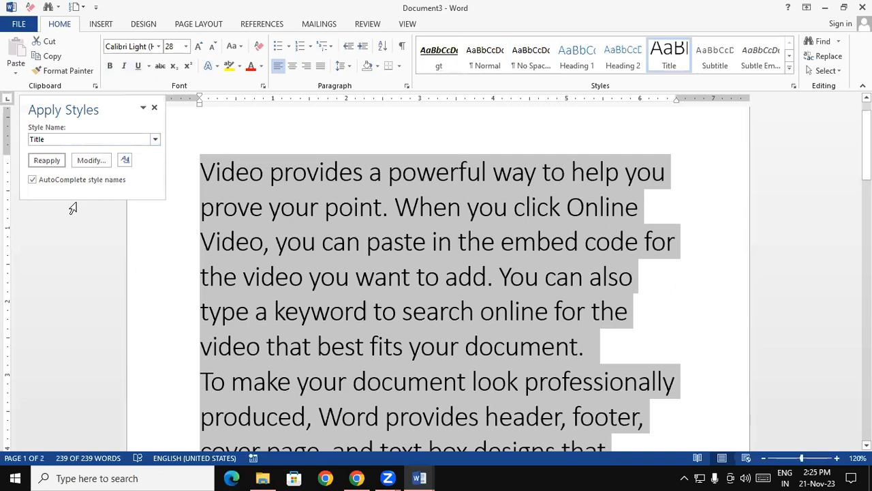
# Step: Examine the Title style's modification settings and font colour choices without changing them
pyautogui.click(75, 162)
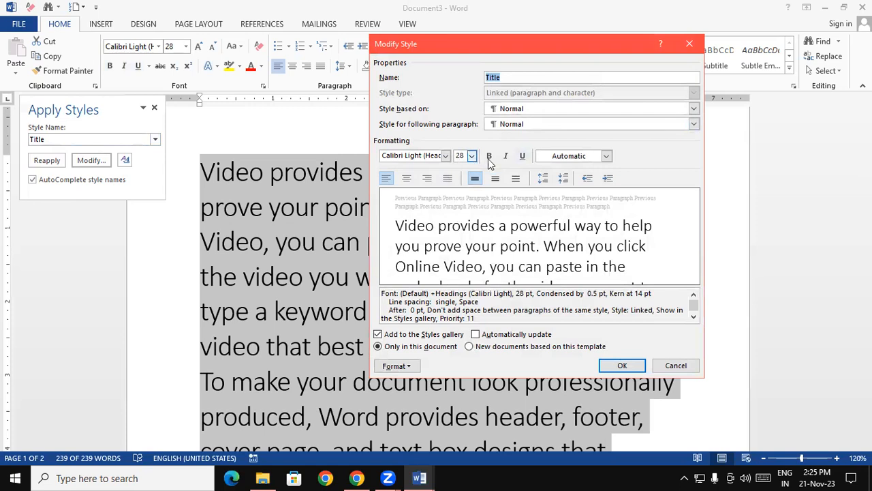
pyautogui.click(606, 156)
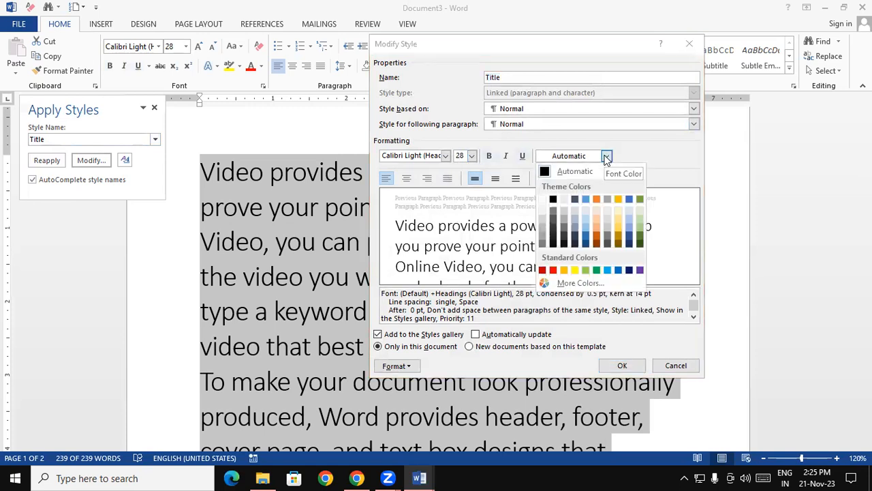
pyautogui.click(697, 47)
# Step: Return all the selected paragraphs to the Normal style and close the Apply Styles window
pyautogui.click(486, 54)
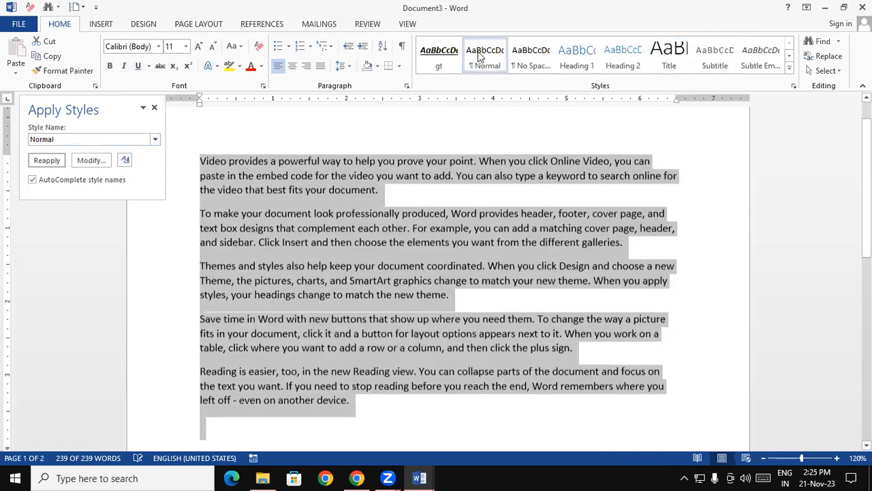
pyautogui.click(154, 108)
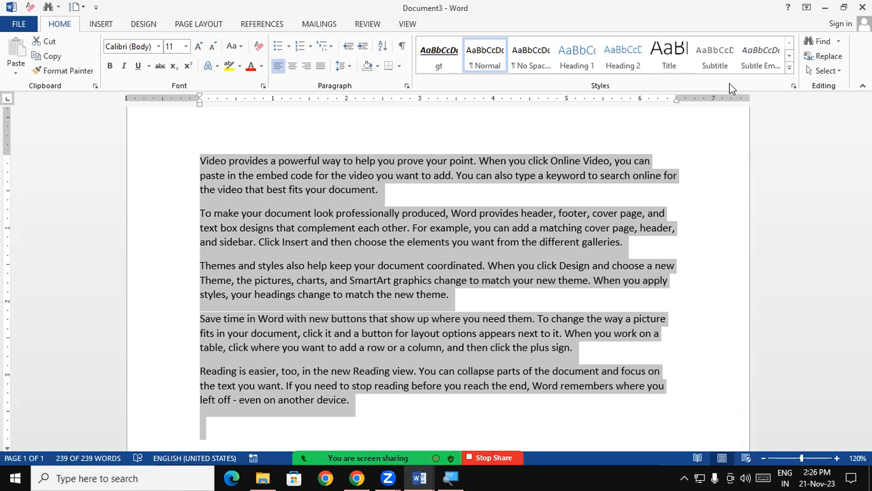
# Step: Insert the word "SRV" before "click" in the first paragraph, before "cover page" in the second and after "To change" in the fourth
pyautogui.click(539, 265)
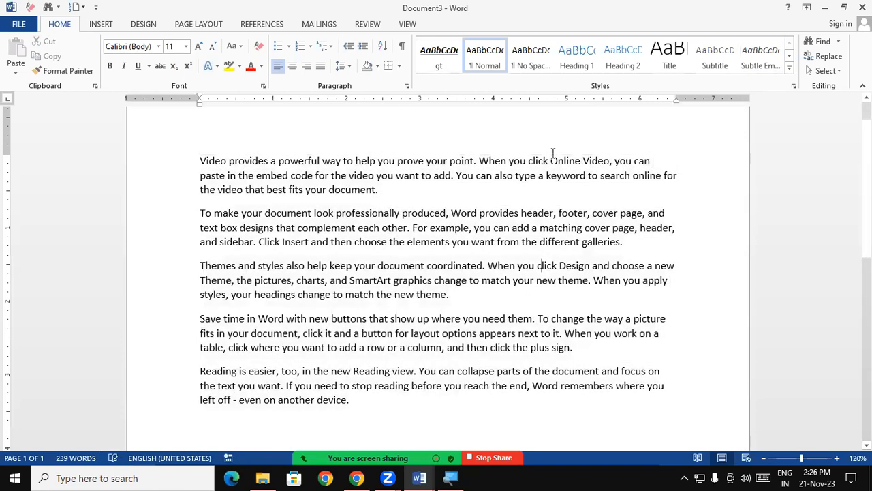
pyautogui.click(528, 160)
pyautogui.write('SRV')
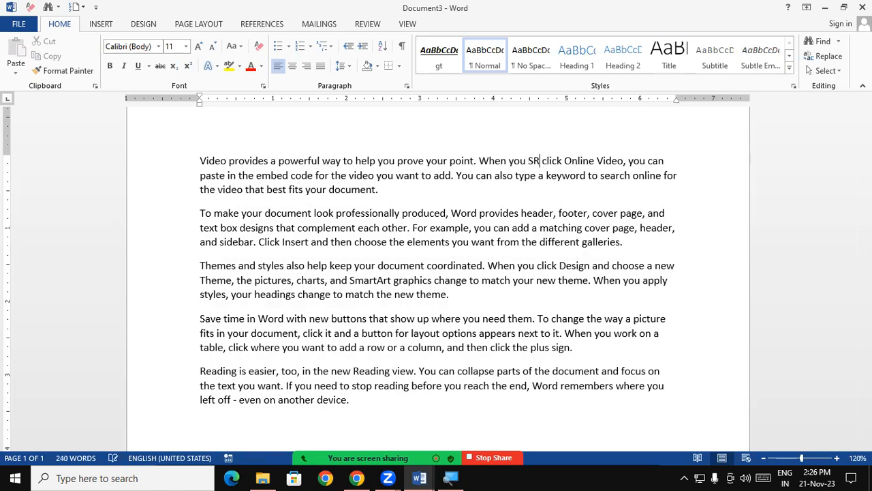
pyautogui.click(585, 227)
pyautogui.write('SRV')
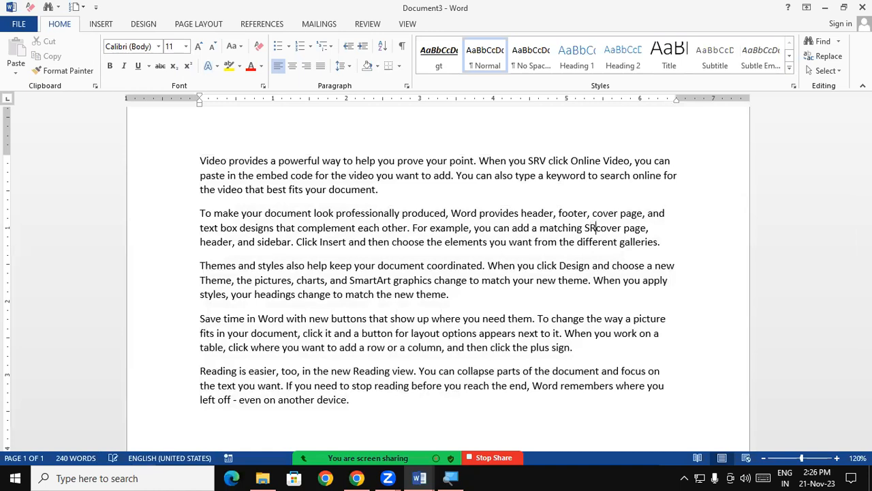
pyautogui.click(585, 318)
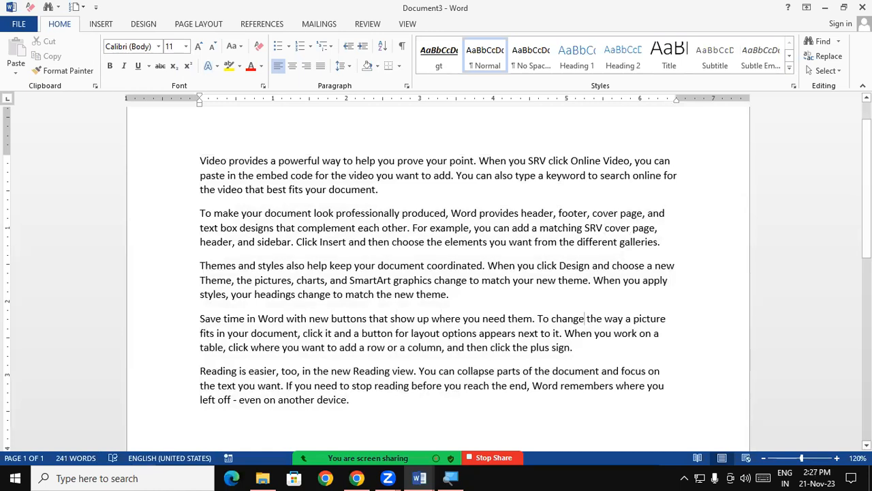
pyautogui.write('SRV')
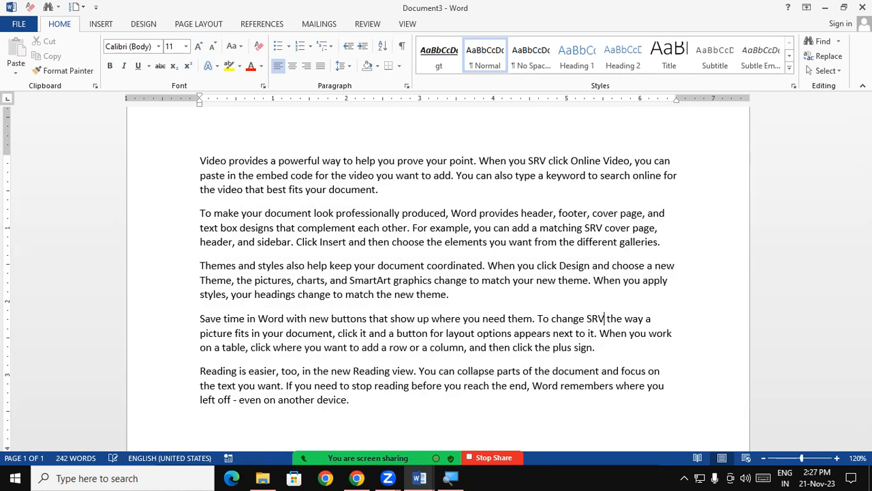
pyautogui.click(665, 333)
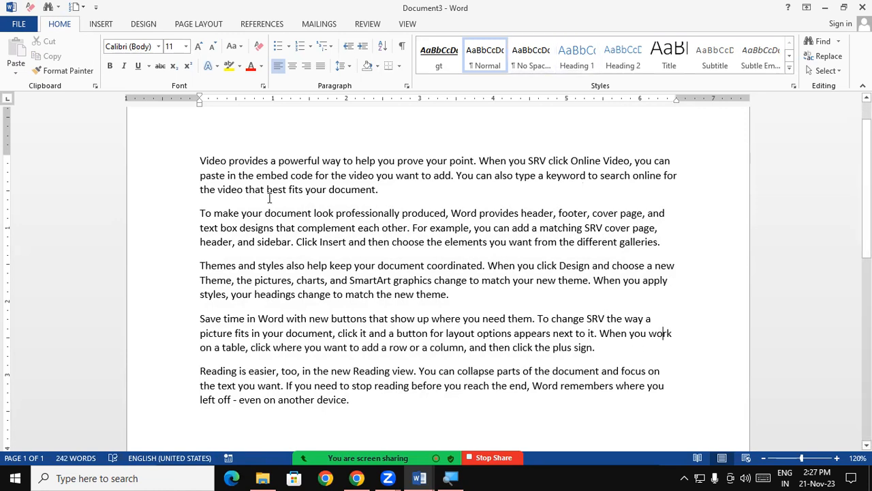
# Step: Search the document from its beginning for "SRV", and close the search when done
pyautogui.click(202, 161)
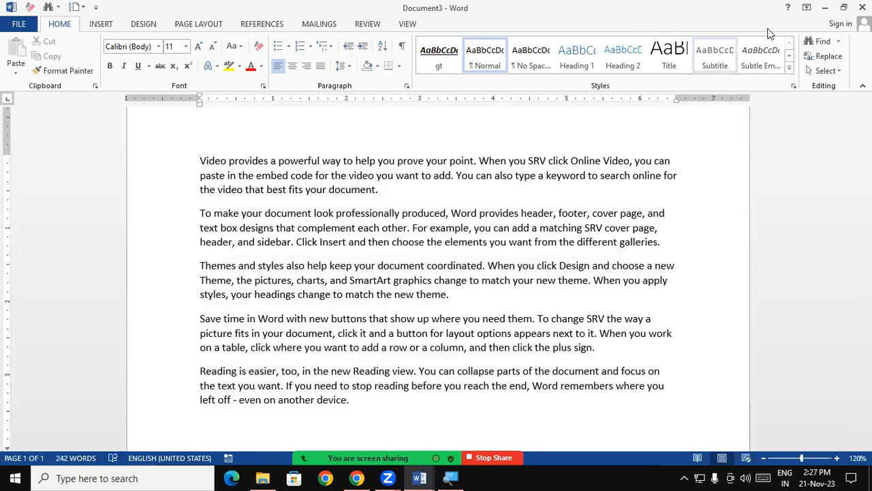
pyautogui.click(808, 43)
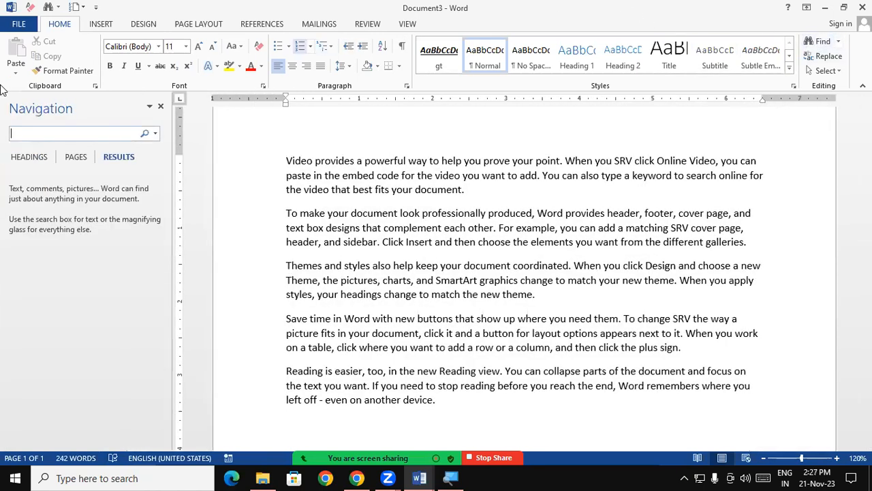
pyautogui.write('SRV')
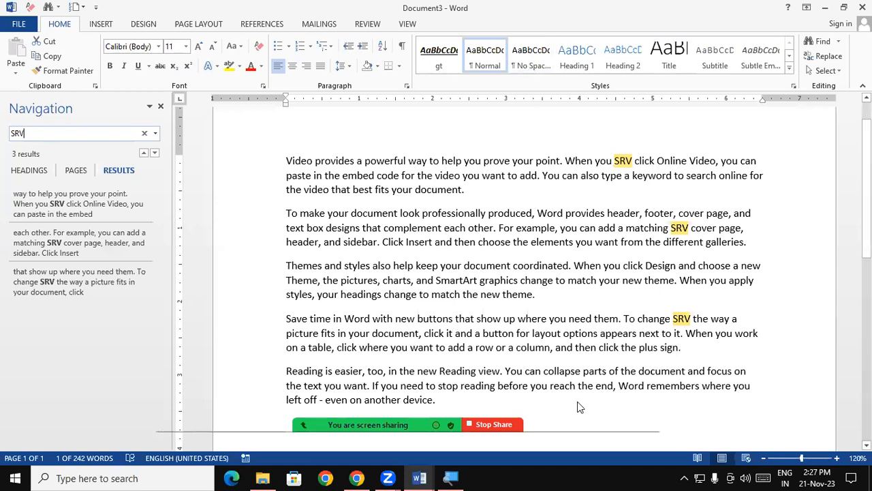
pyautogui.click(641, 415)
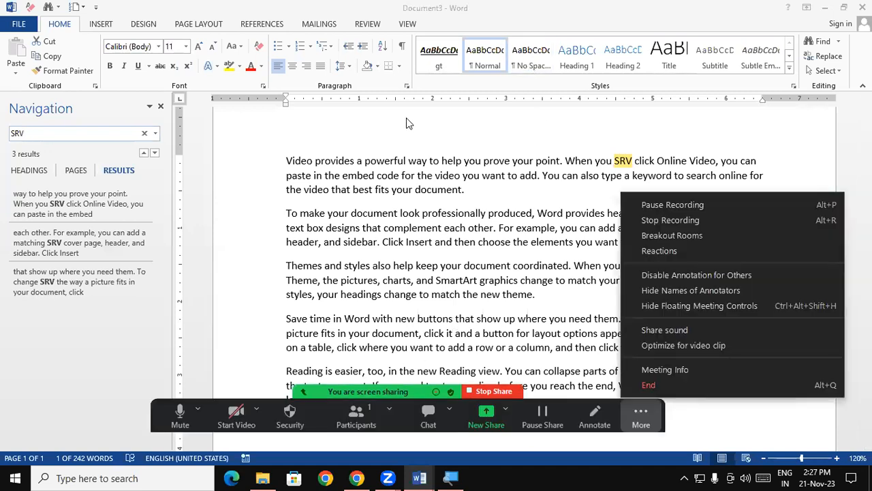
pyautogui.click(406, 123)
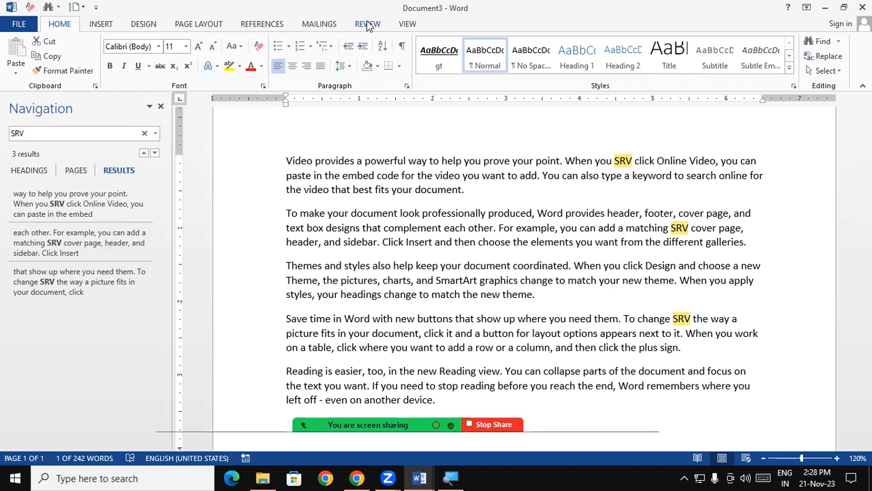
pyautogui.click(161, 107)
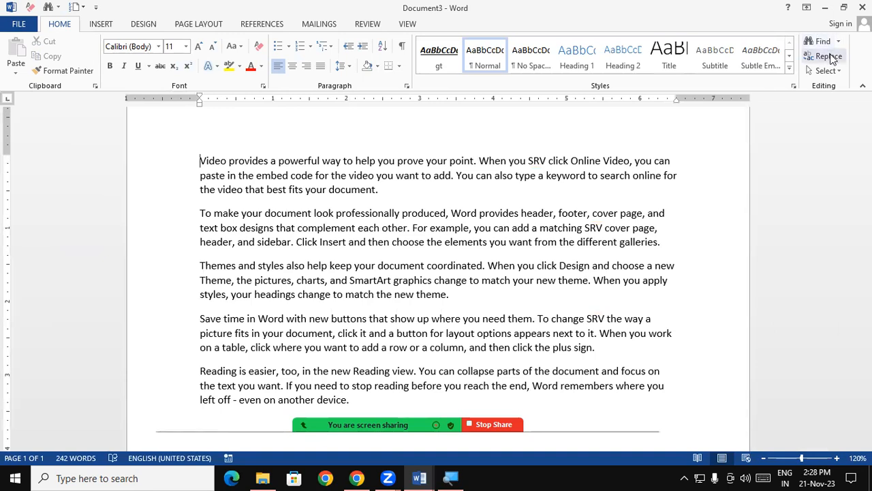
# Step: Replace every occurrence of "SRV" in the document with "GIT", and close the Find and Replace dialog
pyautogui.click(828, 57)
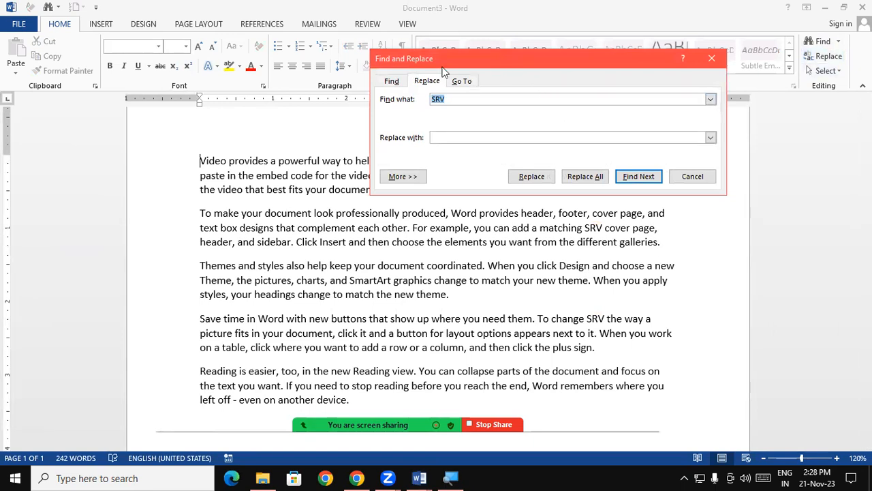
pyautogui.click(391, 83)
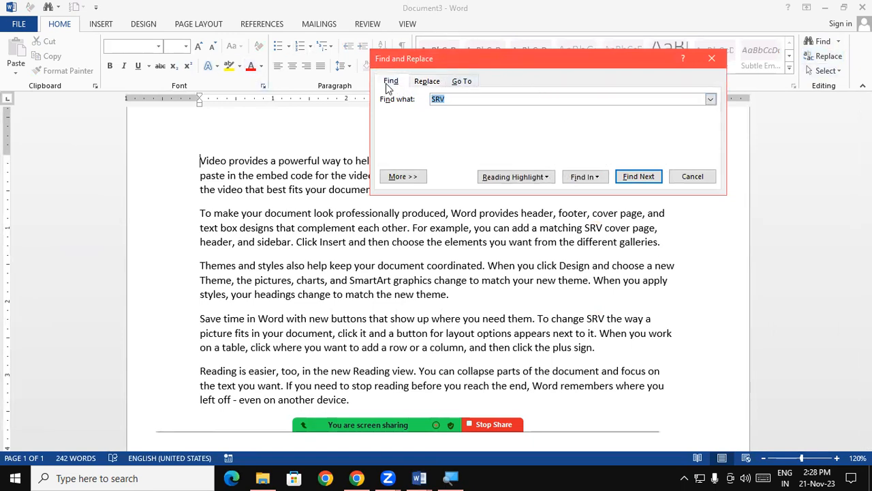
pyautogui.click(418, 82)
pyautogui.click(474, 81)
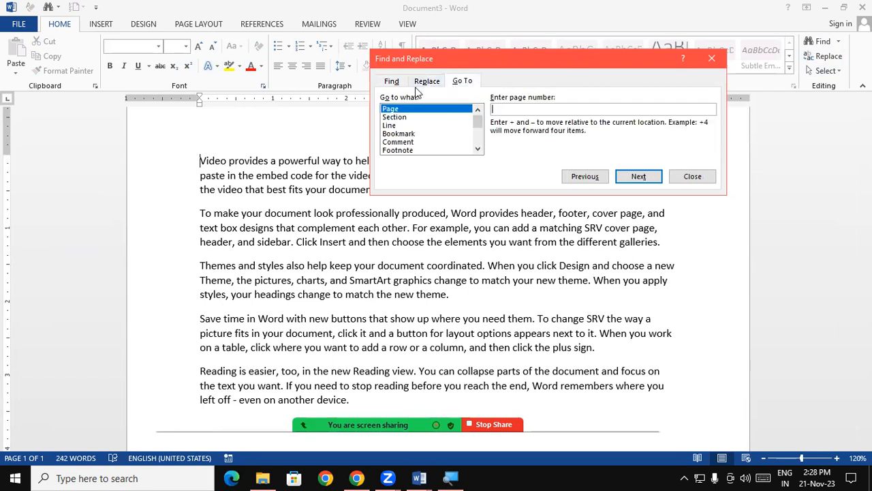
pyautogui.click(396, 82)
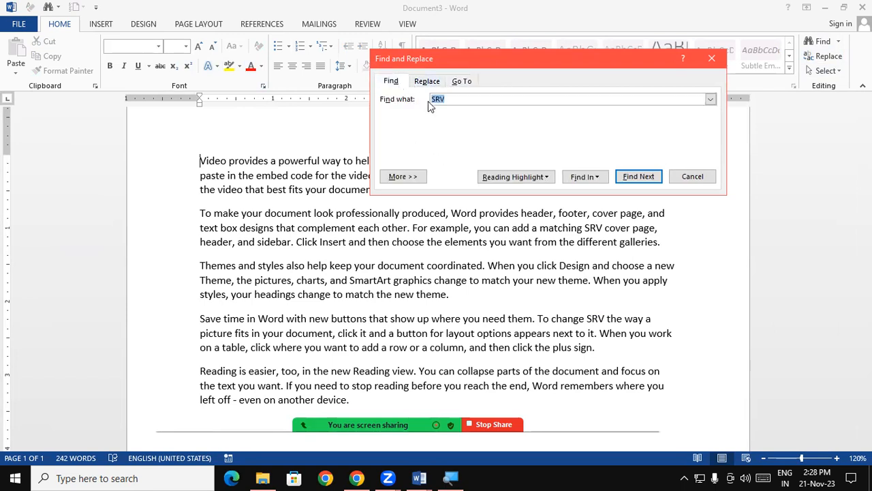
pyautogui.click(428, 82)
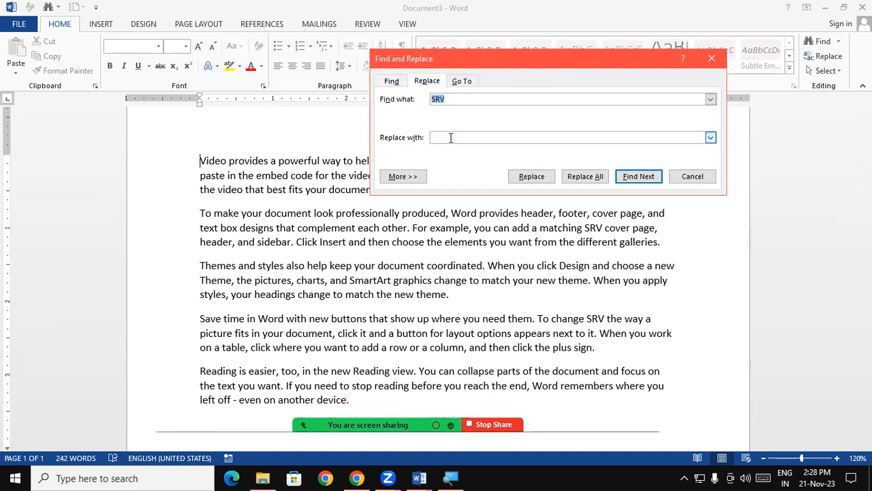
pyautogui.click(475, 99)
pyautogui.click(467, 141)
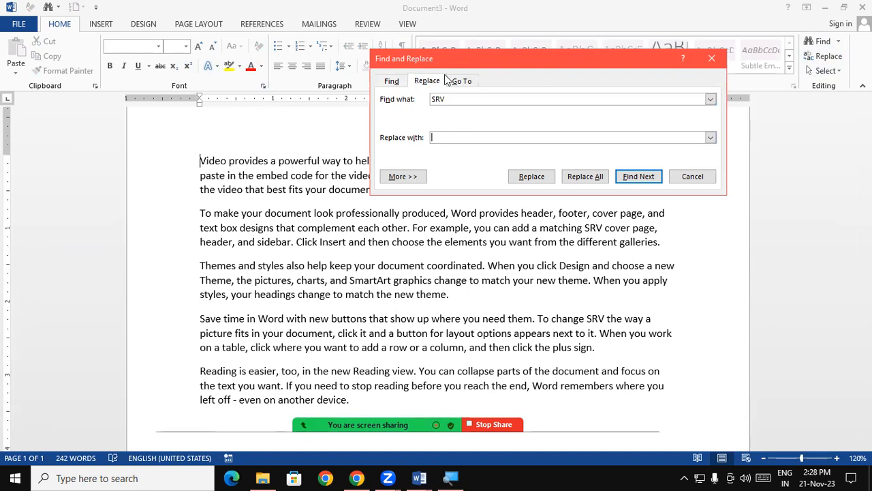
pyautogui.write('GIT')
pyautogui.click(586, 178)
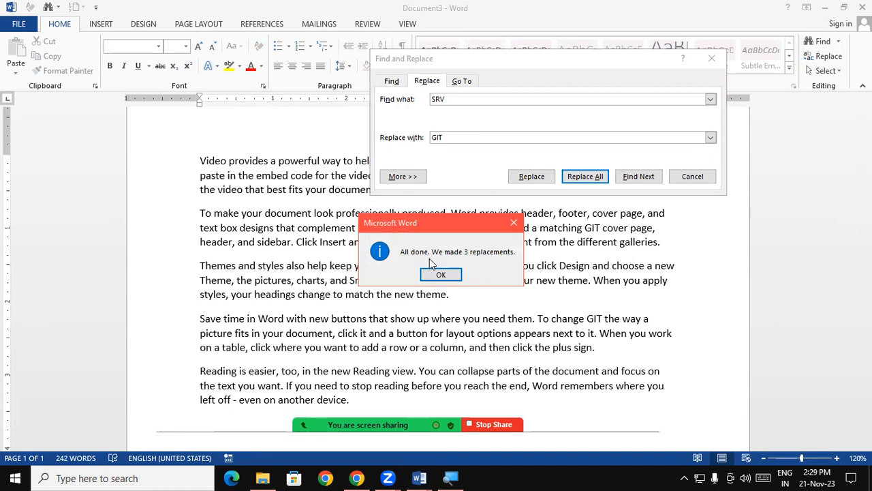
pyautogui.click(441, 274)
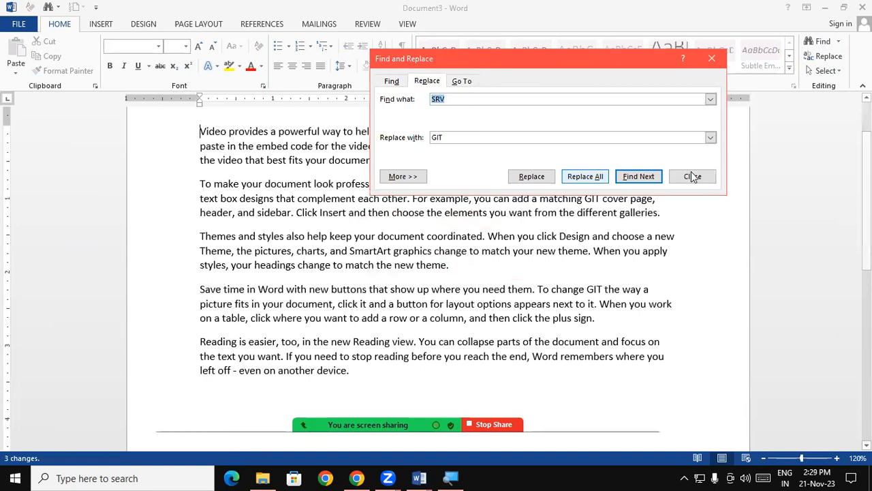
pyautogui.click(691, 176)
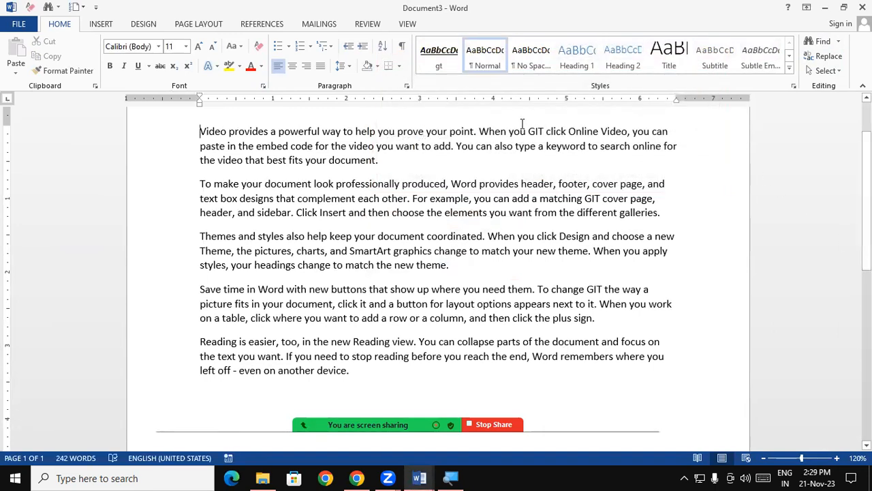
# Step: Check the replaced word "GIT" in the sample paragraphs, highlighting it in the first and second ones
pyautogui.moveTo(528, 132); pyautogui.dragTo(544, 132)
pyautogui.moveTo(581, 198); pyautogui.dragTo(601, 198)
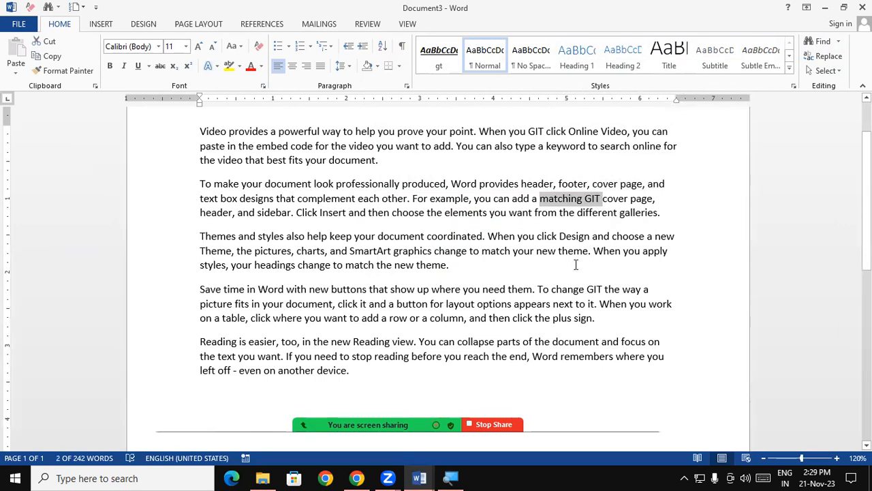
pyautogui.scroll(2, 865, 204)
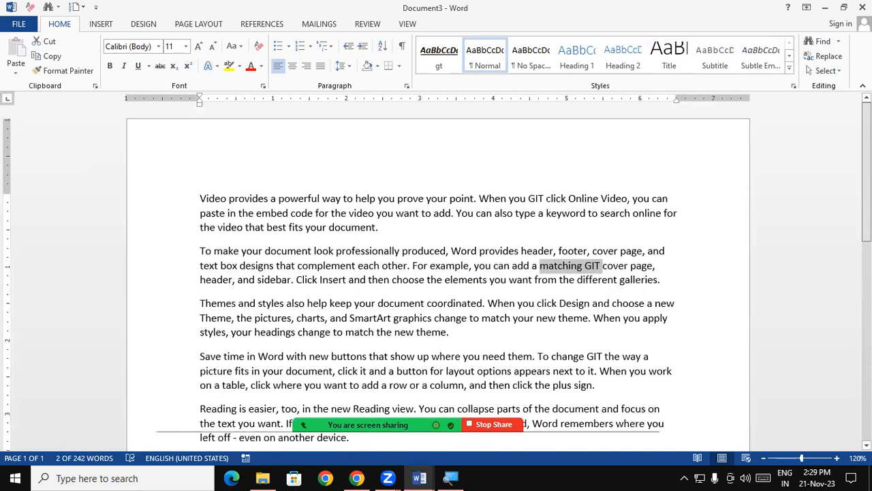
pyautogui.click(605, 386)
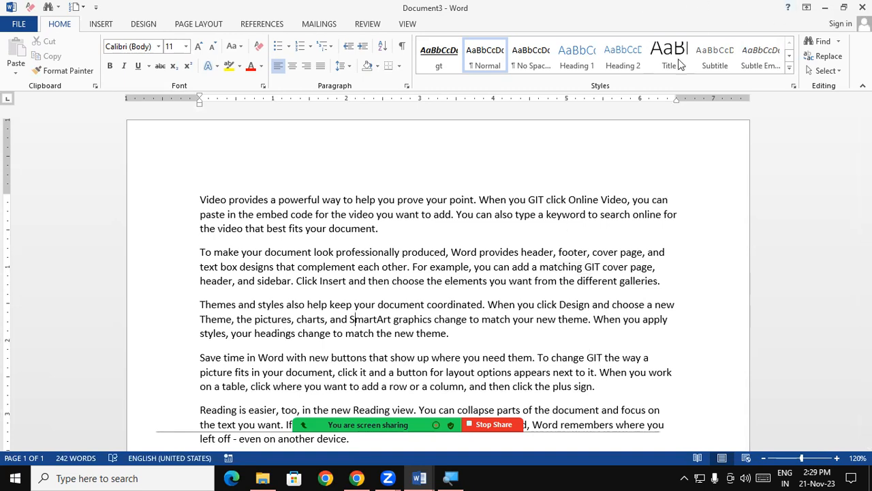
# Step: Enter page number 18 as the Go To target, and close the dialog without going there
pyautogui.click(808, 57)
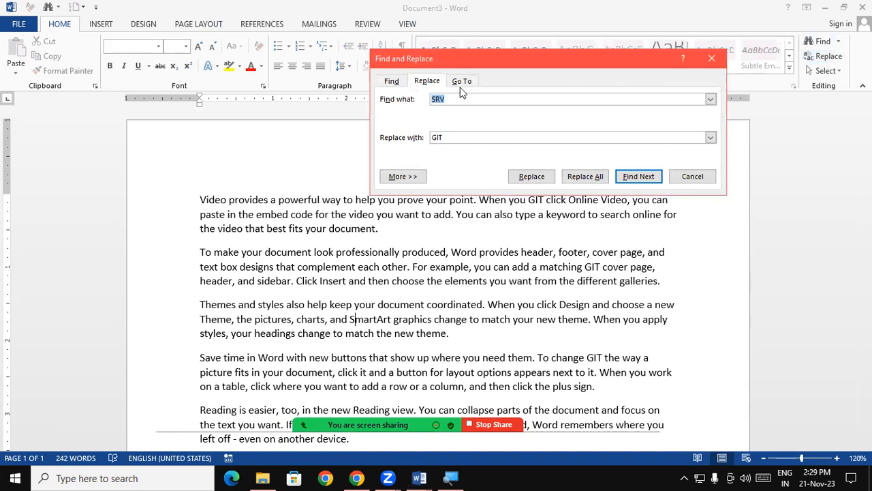
pyautogui.click(461, 82)
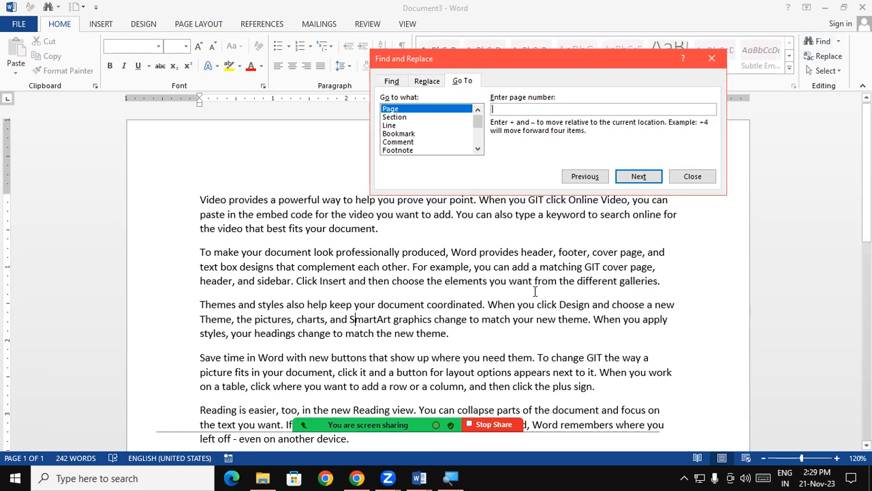
pyautogui.write('18')
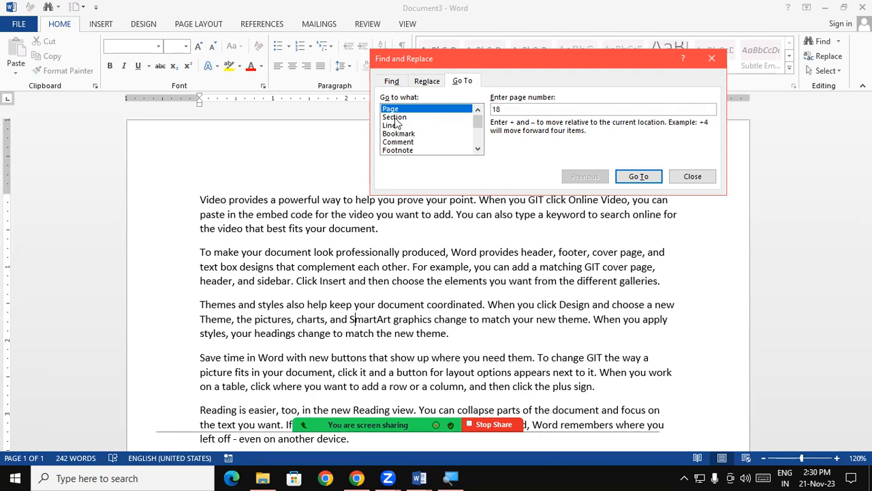
pyautogui.click(711, 59)
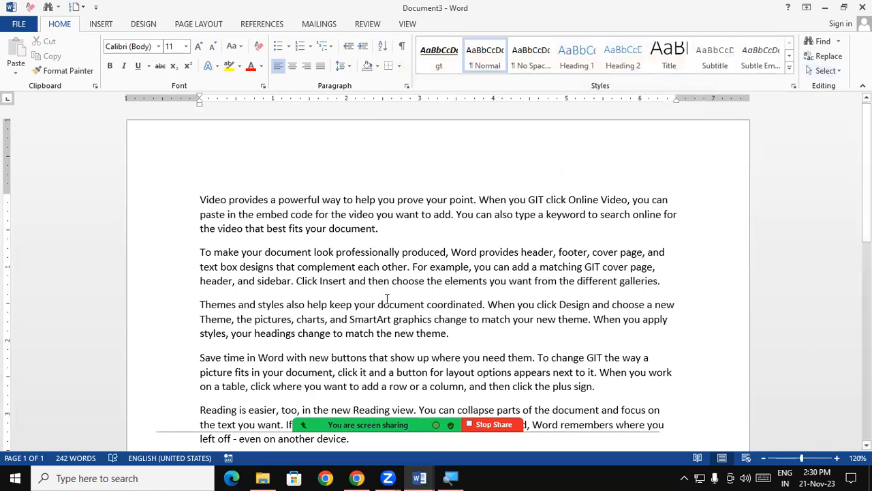
# Step: Demonstrate selecting most of the text, the whole document and the first paragraph alone, clearing each selection
pyautogui.moveTo(199, 198); pyautogui.dragTo(681, 417)
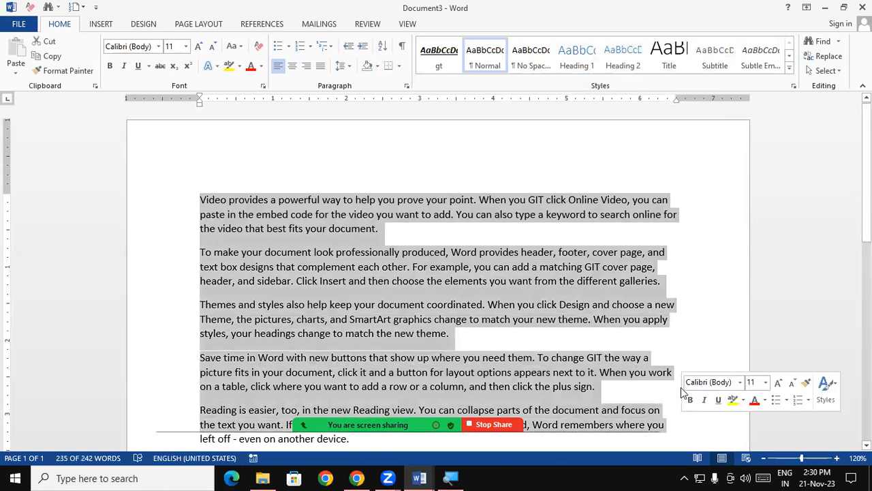
pyautogui.click(712, 308)
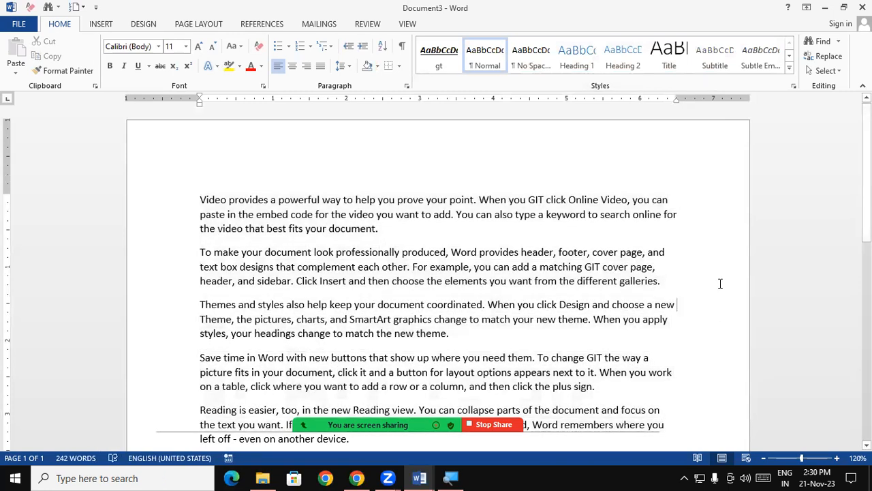
pyautogui.hotkey('ctrl', 'a')
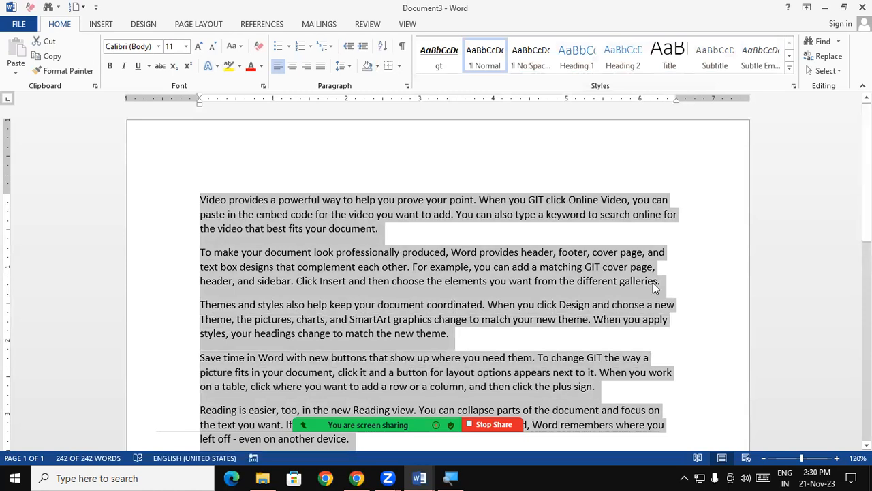
pyautogui.click(437, 166)
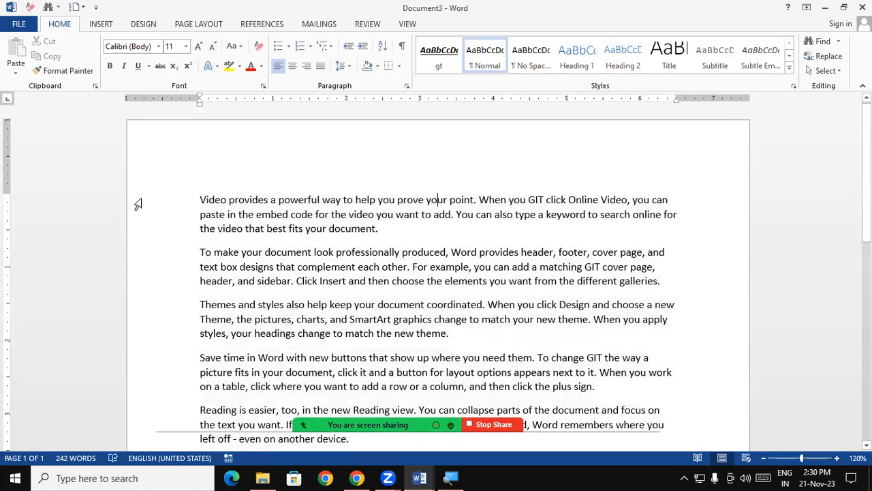
pyautogui.tripleClick(199, 199)
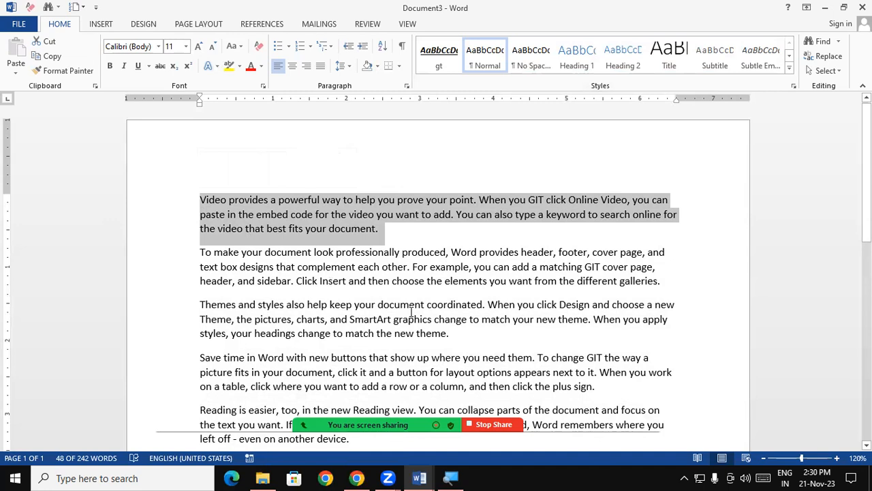
pyautogui.click(230, 255)
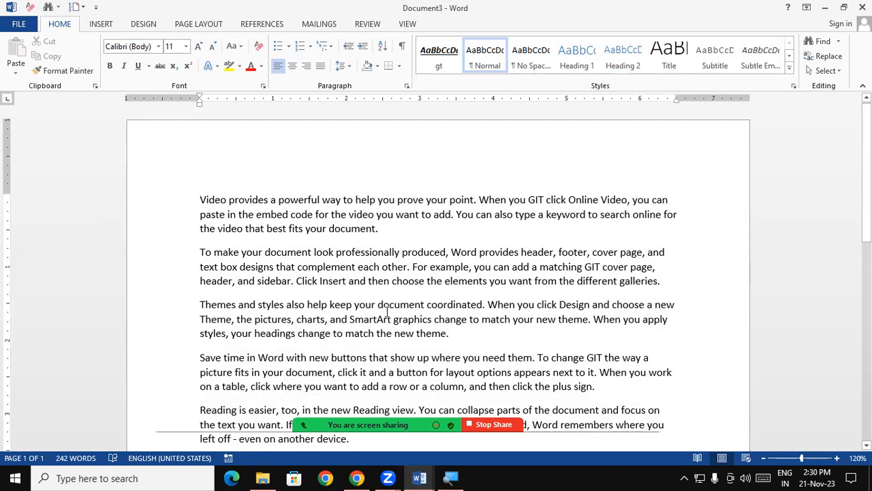
# Step: Move the insertion point forward through the text seven words, one word at a time
pyautogui.hotkey('ctrl', 'Right')
pyautogui.hotkey('ctrl', 'Right')
pyautogui.hotkey('ctrl', 'Right')
pyautogui.hotkey('ctrl', 'Right')
pyautogui.hotkey('ctrl', 'Right')
pyautogui.hotkey('ctrl', 'Right')
pyautogui.hotkey('ctrl', 'Right')
pyautogui.hotkey('ctrl', 'Right')
pyautogui.hotkey('ctrl', 'Right')
# Step: Move the insertion point character by character through "Video" from the document's start, and return it to the beginning of the line
pyautogui.click(200, 199)
pyautogui.press('Right')
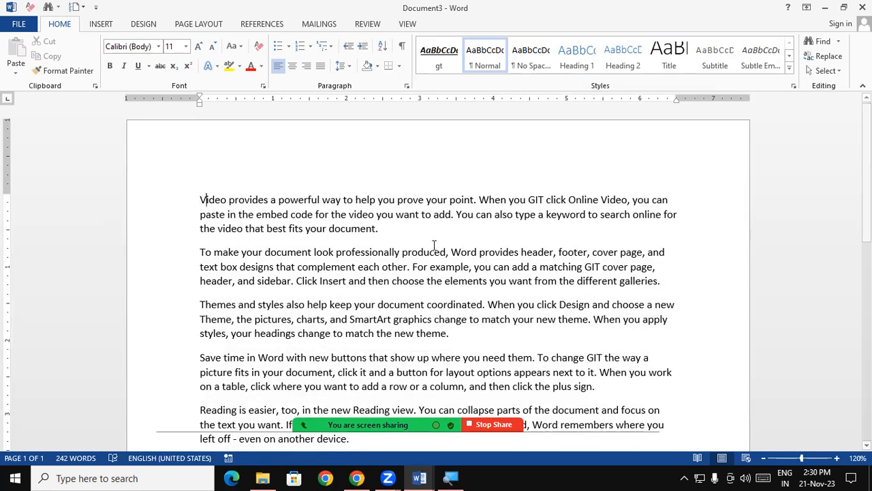
pyautogui.click(837, 458)
pyautogui.click(837, 458)
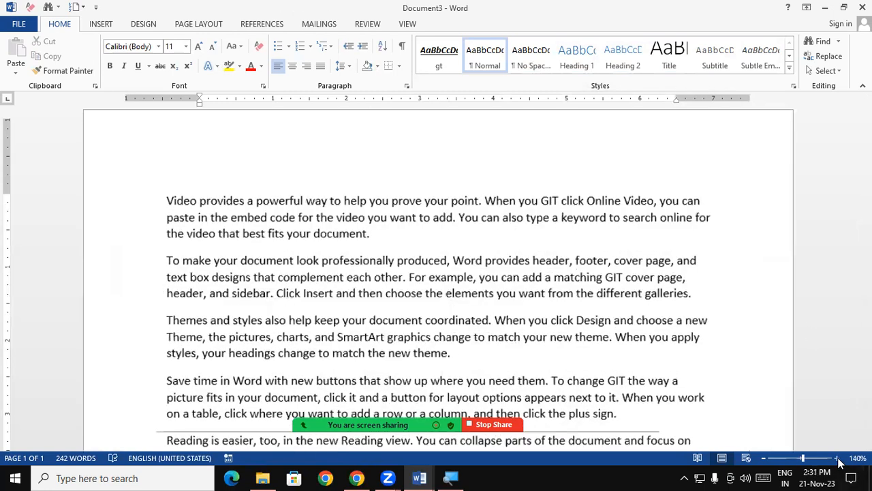
pyautogui.click(836, 458)
pyautogui.click(837, 458)
pyautogui.click(837, 458)
pyautogui.scroll(2, 307, 332)
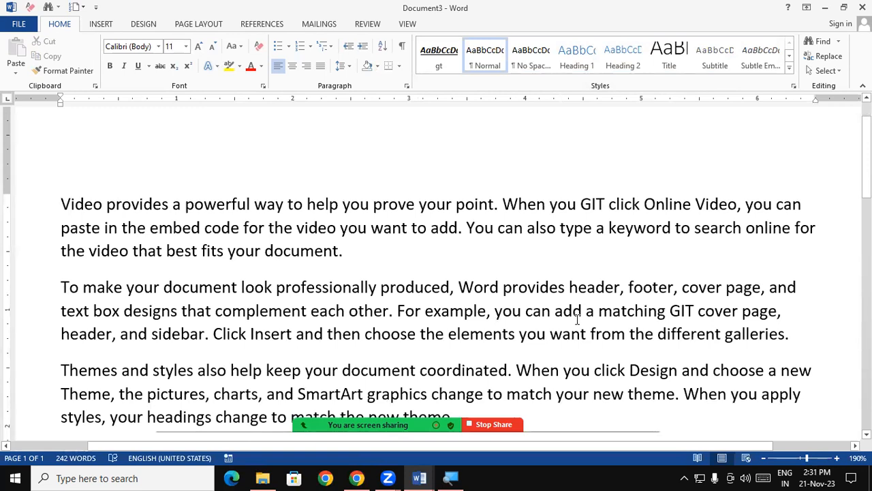
pyautogui.press('Right')
pyautogui.press('Right')
pyautogui.press('Right')
pyautogui.press('Right')
pyautogui.press('Right')
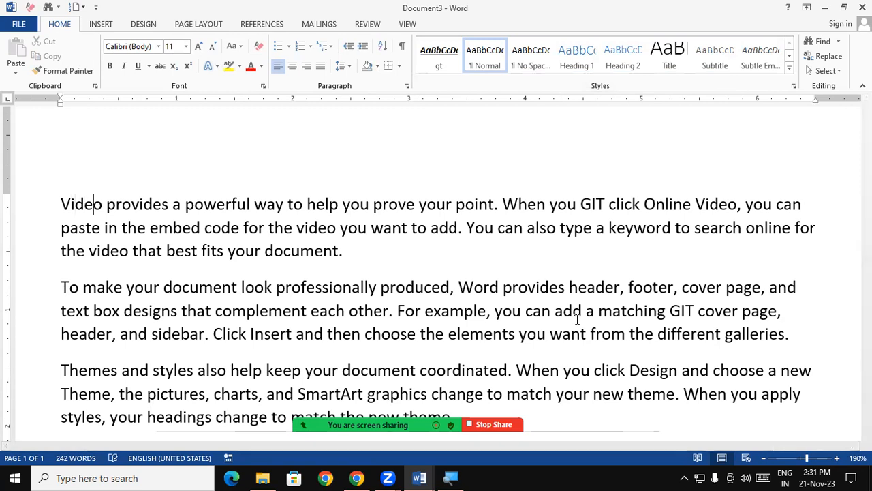
pyautogui.press('Right')
pyautogui.press('Home')
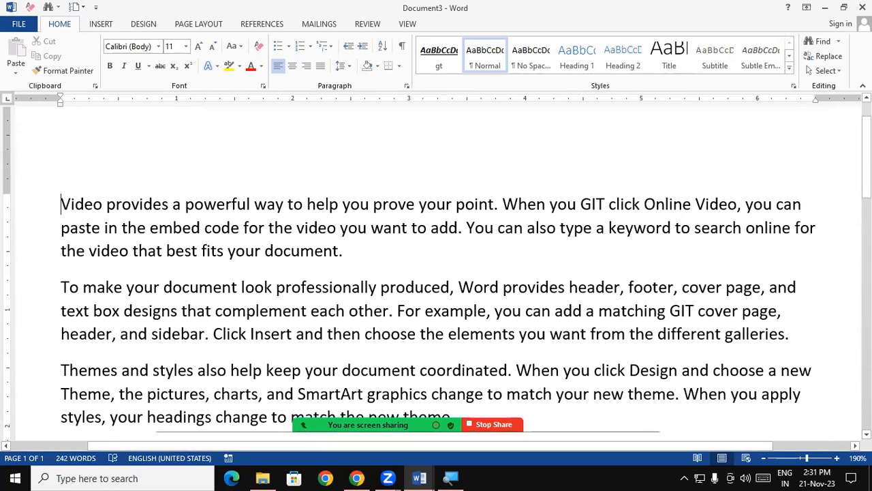
# Step: Move the insertion point word by word along the first line to "Online", and return it to before "Video"
pyautogui.hotkey('ctrl', 'Right')
pyautogui.hotkey('ctrl', 'Right')
pyautogui.hotkey('ctrl', 'Right')
pyautogui.hotkey('ctrl', 'Right')
pyautogui.hotkey('ctrl', 'Right')
pyautogui.hotkey('ctrl', 'Right')
pyautogui.hotkey('ctrl', 'Right')
pyautogui.hotkey('ctrl', 'Right')
pyautogui.hotkey('ctrl', 'Right')
pyautogui.hotkey('ctrl', 'Right')
pyautogui.hotkey('ctrl', 'Right')
pyautogui.hotkey('ctrl', 'Right')
pyautogui.hotkey('ctrl', 'Right')
pyautogui.hotkey('ctrl', 'Right')
pyautogui.hotkey('ctrl', 'Right')
pyautogui.hotkey('ctrl', 'Right')
pyautogui.hotkey('ctrl', 'Right')
pyautogui.hotkey('ctrl', 'Left')
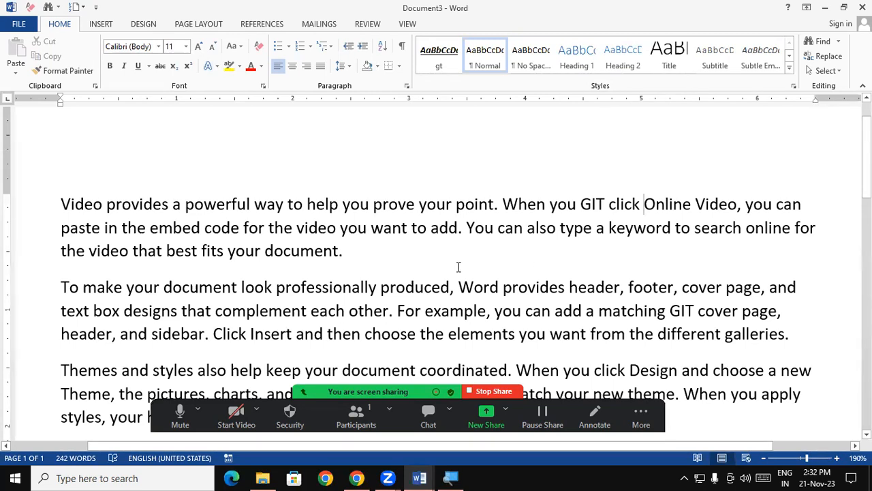
pyautogui.click(62, 205)
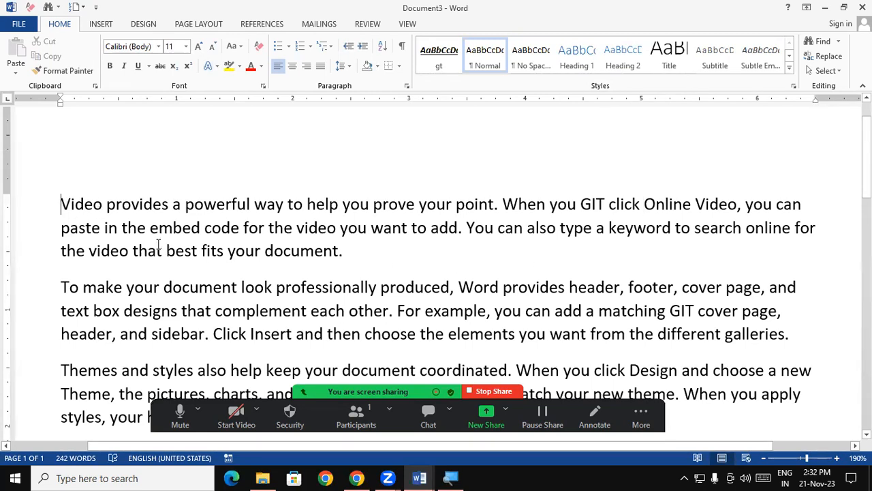